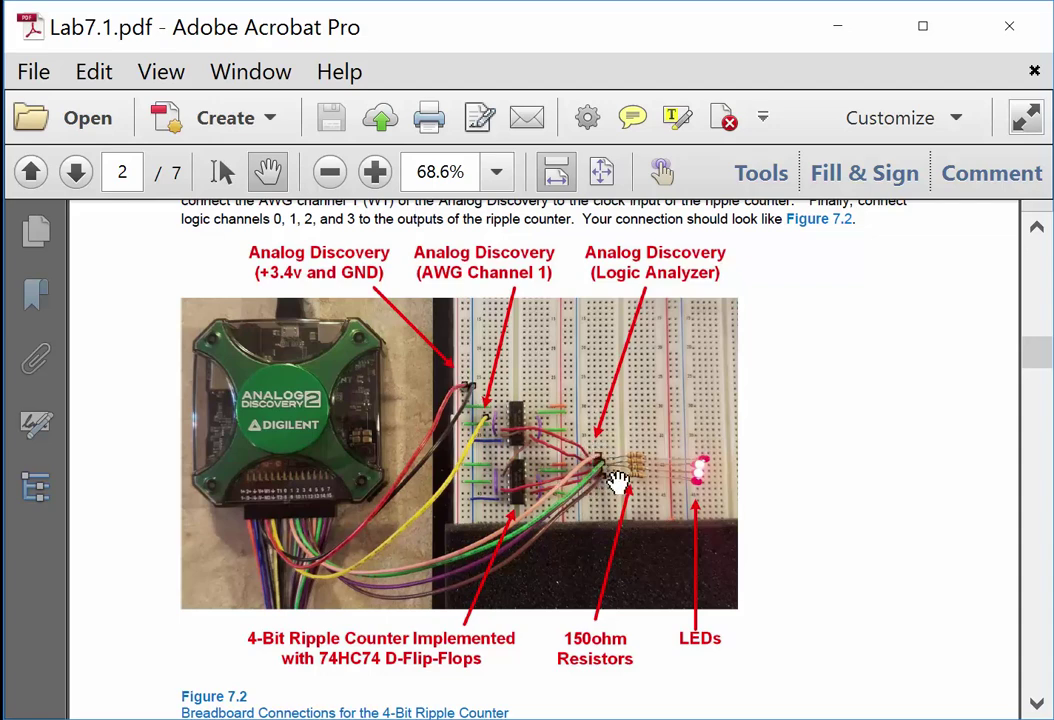
Step: Switch from the lab handout to WaveForms, open the Supplies instrument and turn off the negative supply
scroll(536, 607, down, 10)
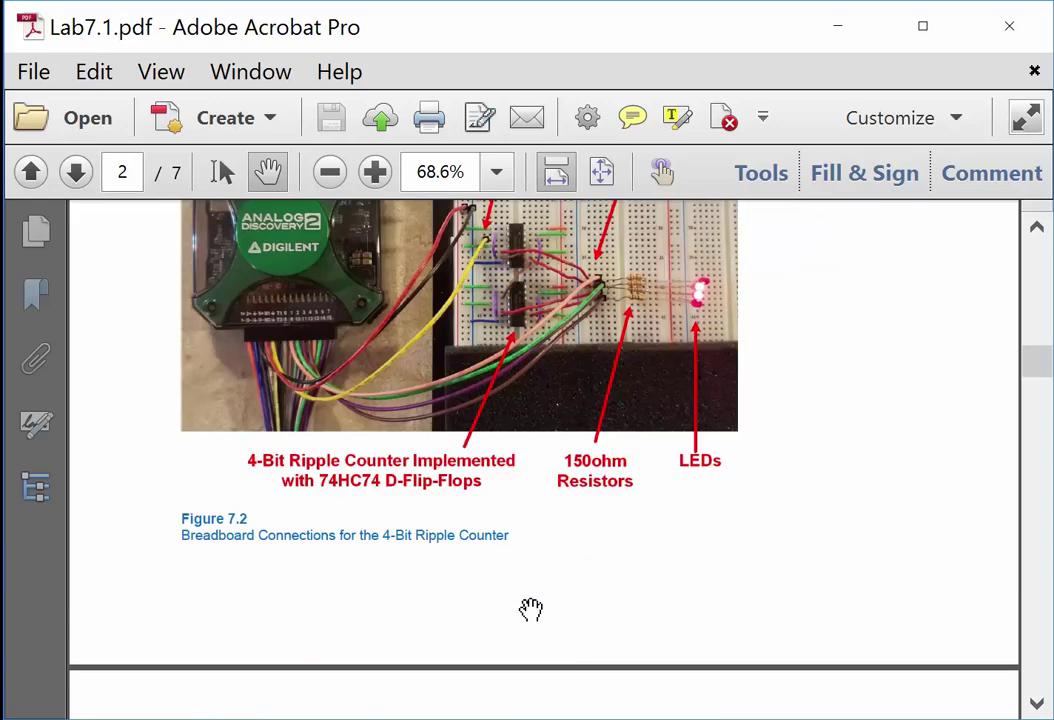
scroll(532, 607, down, 3)
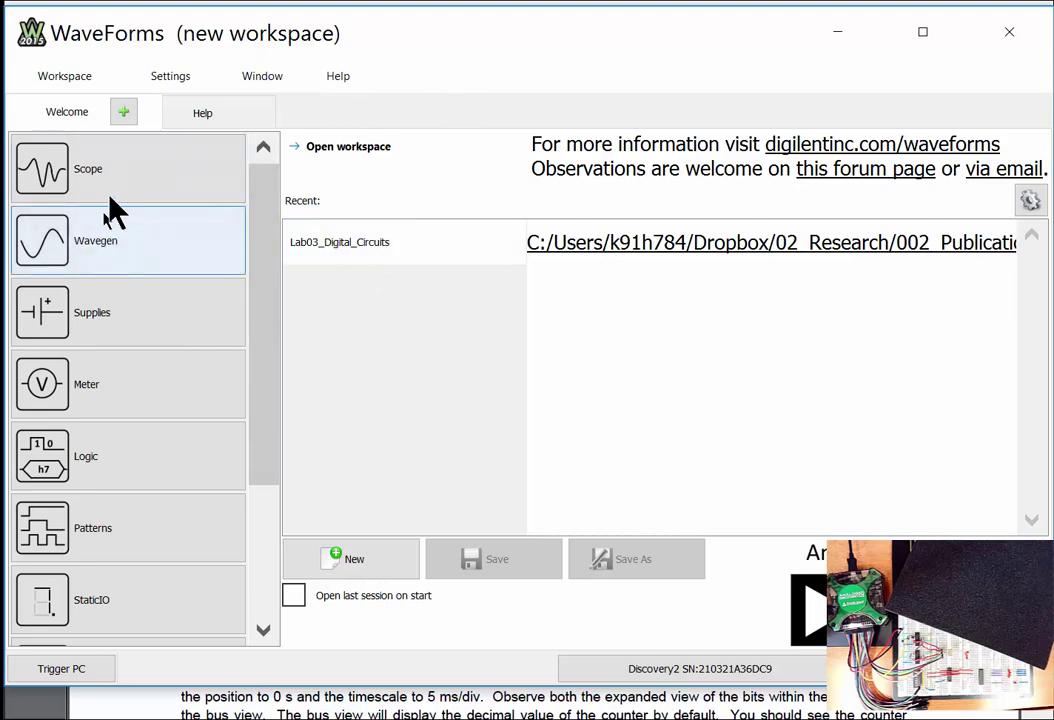
click(136, 306)
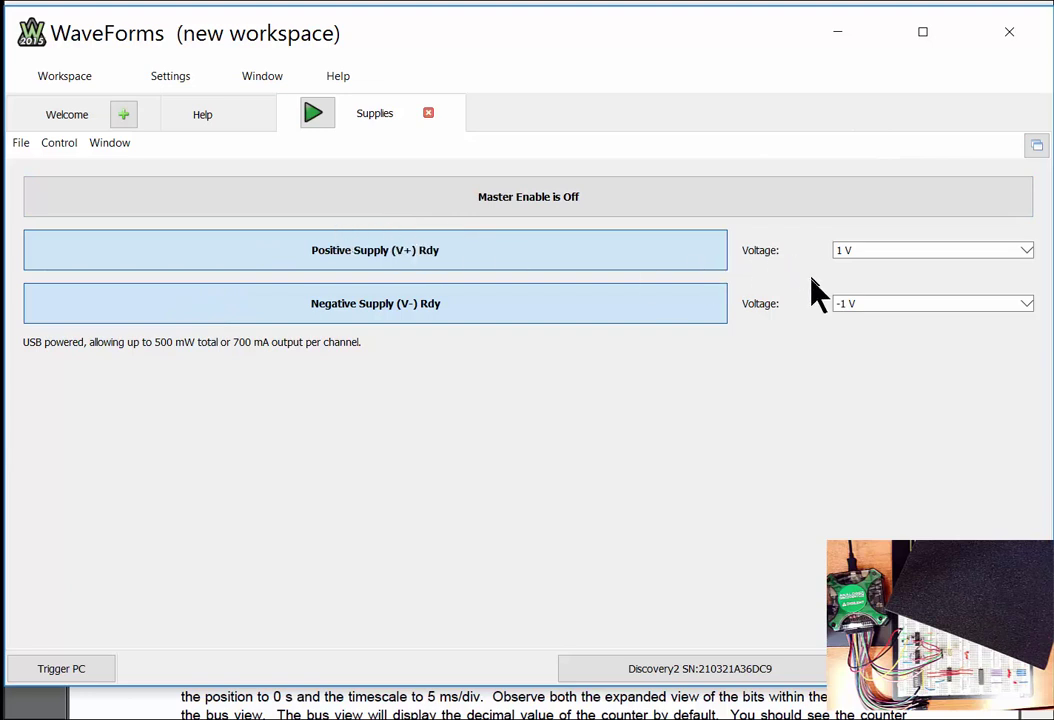
click(478, 300)
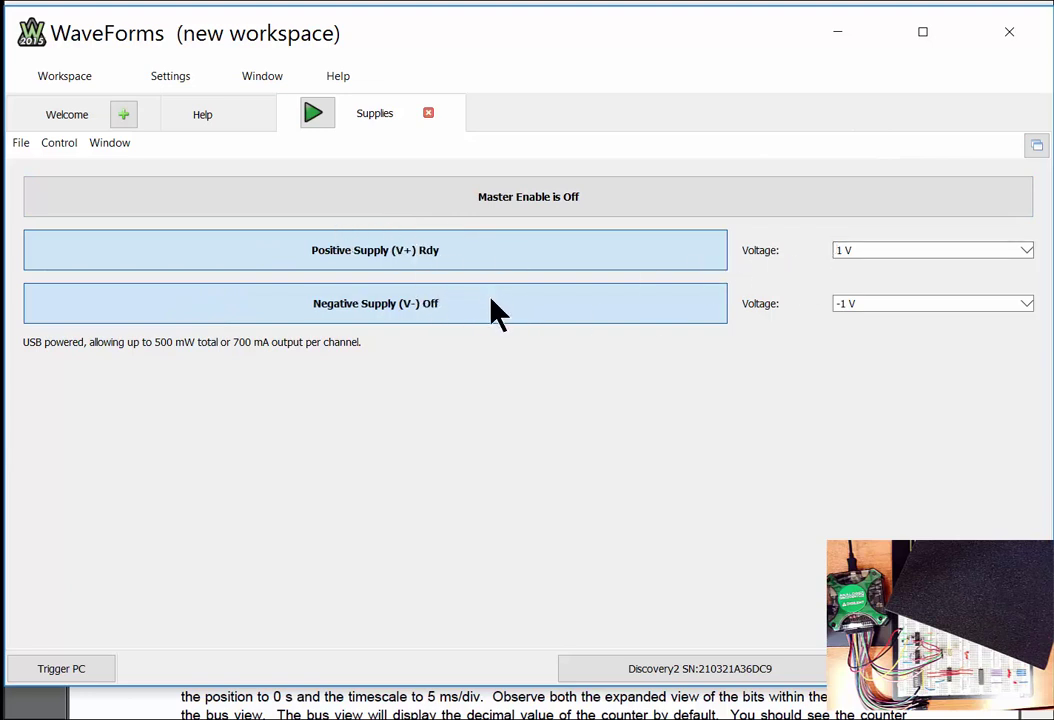
Step: Set the positive supply voltage to 3.4 V and turn on the power supply output
click(849, 250)
text(3.4)
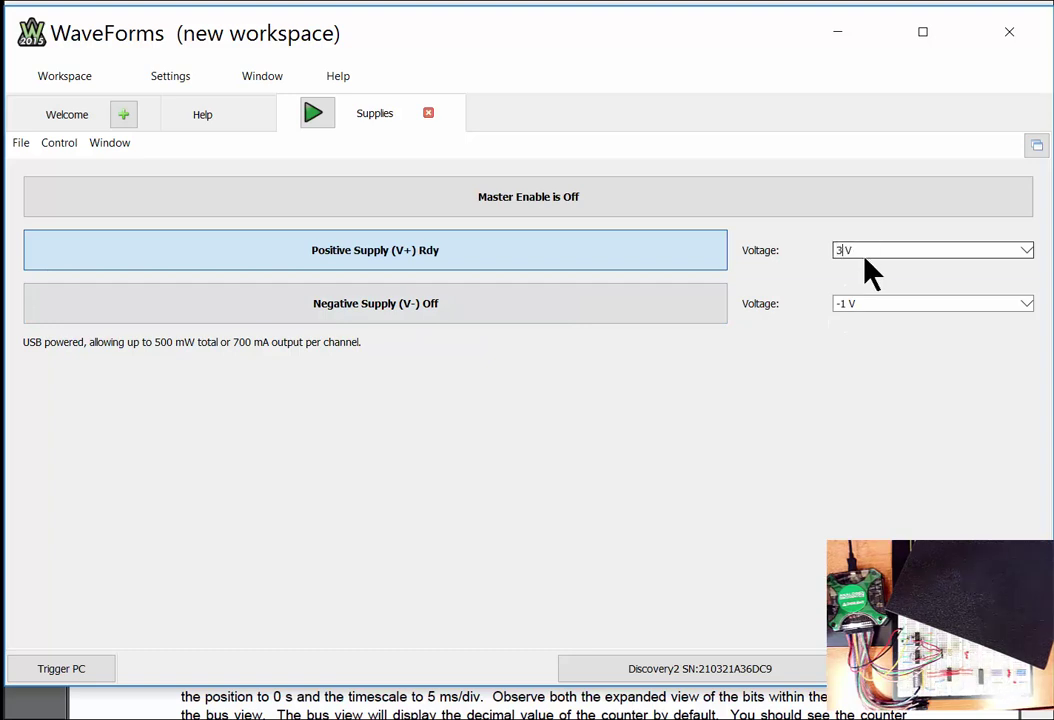
key(Return)
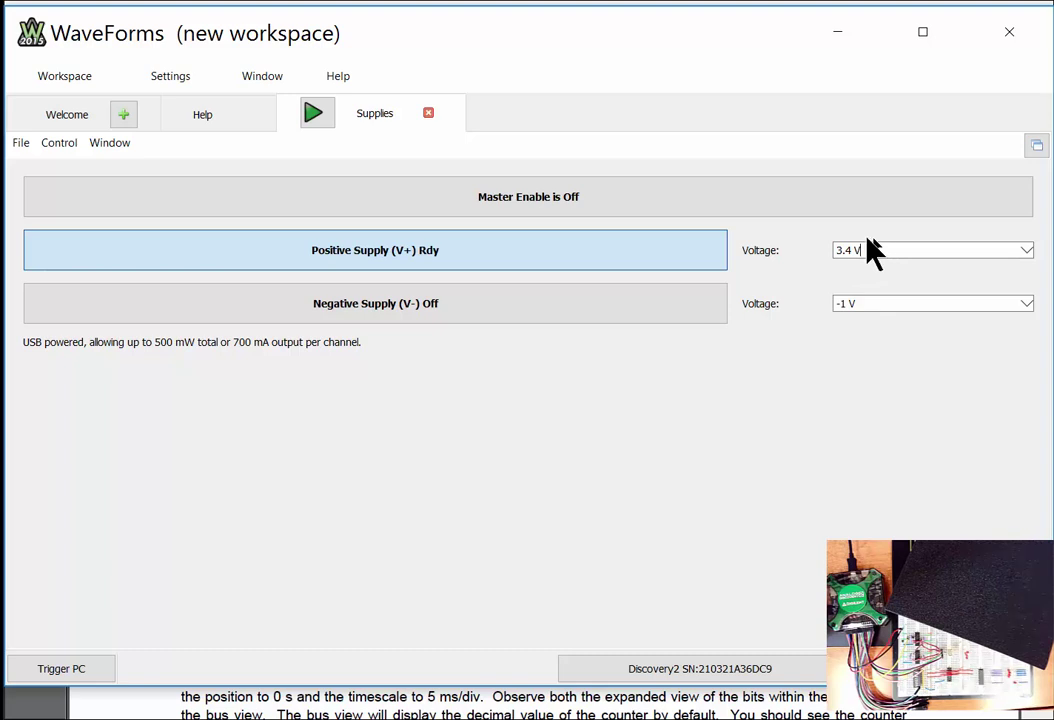
click(314, 113)
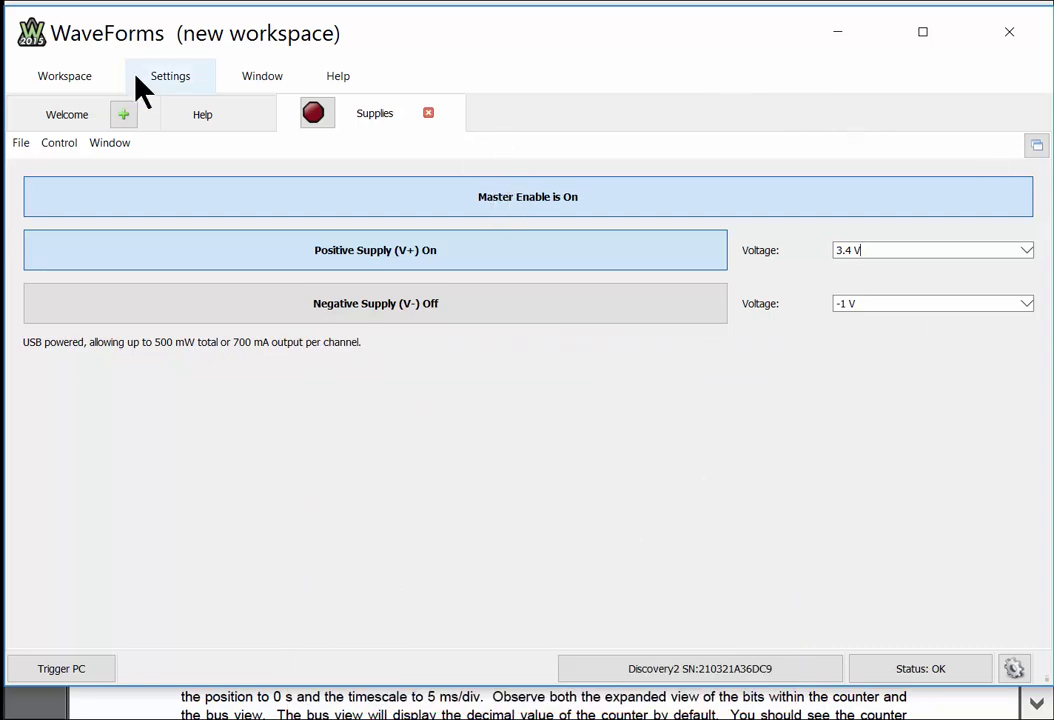
Step: Open the Wavegen instrument, move the WaveForms window to the screen's upper-left corner and enlarge it
click(82, 116)
click(104, 246)
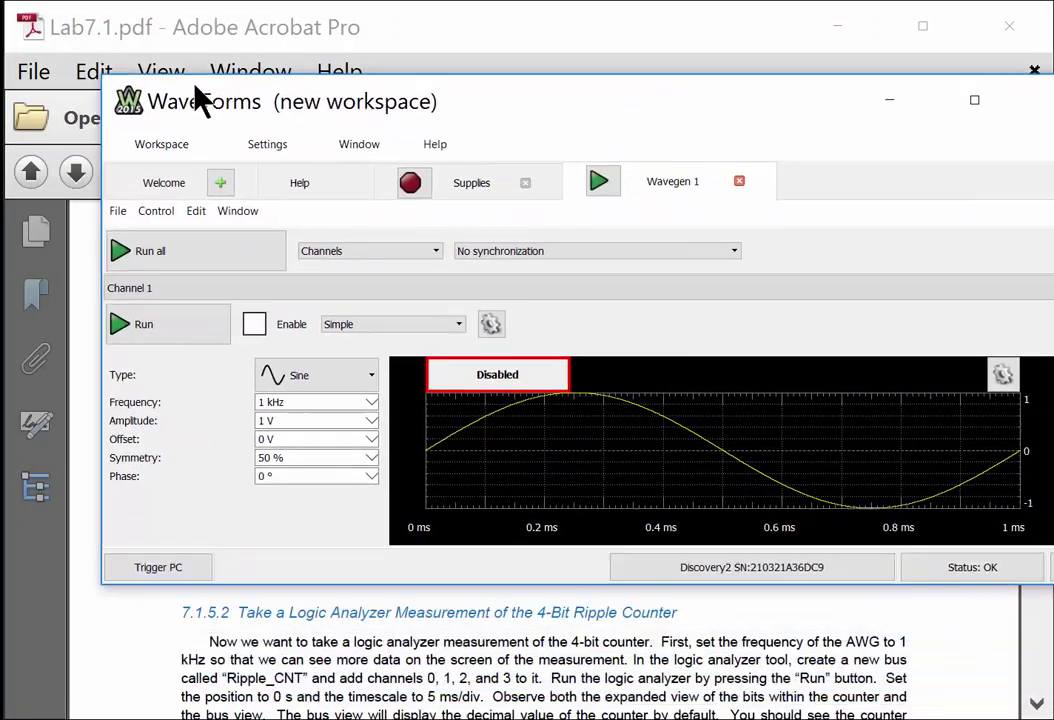
drag(196, 86, 100, 20)
drag(1003, 515, 1040, 698)
Step: Set the channel 1 waveform to Square with a frequency of 4 Hz
click(232, 310)
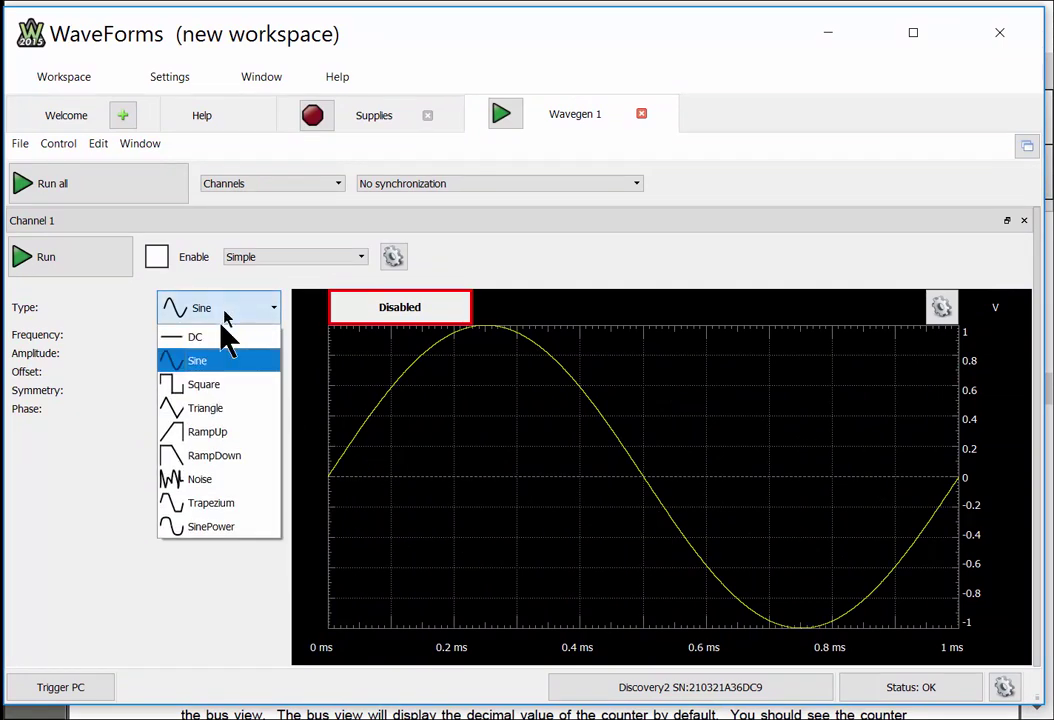
click(219, 383)
drag(214, 341, 28, 340)
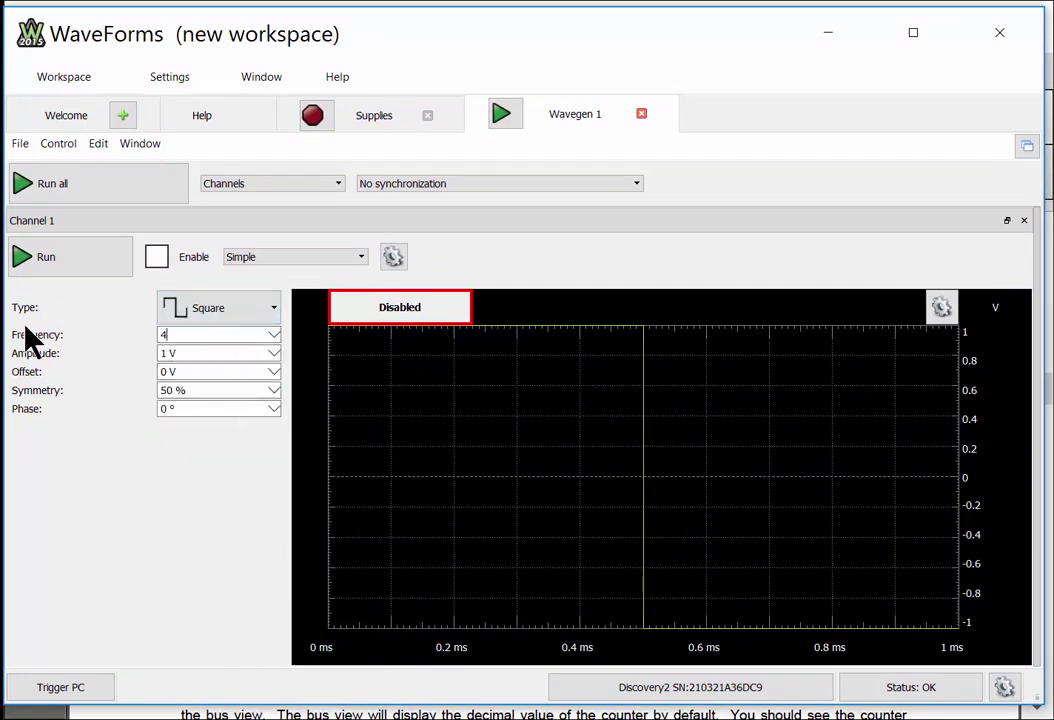
Step: Set the channel 1 amplitude and offset to 1.7 V each and start the generator output
click(186, 353)
key(BackSpace)
text(1.7)
key(Return)
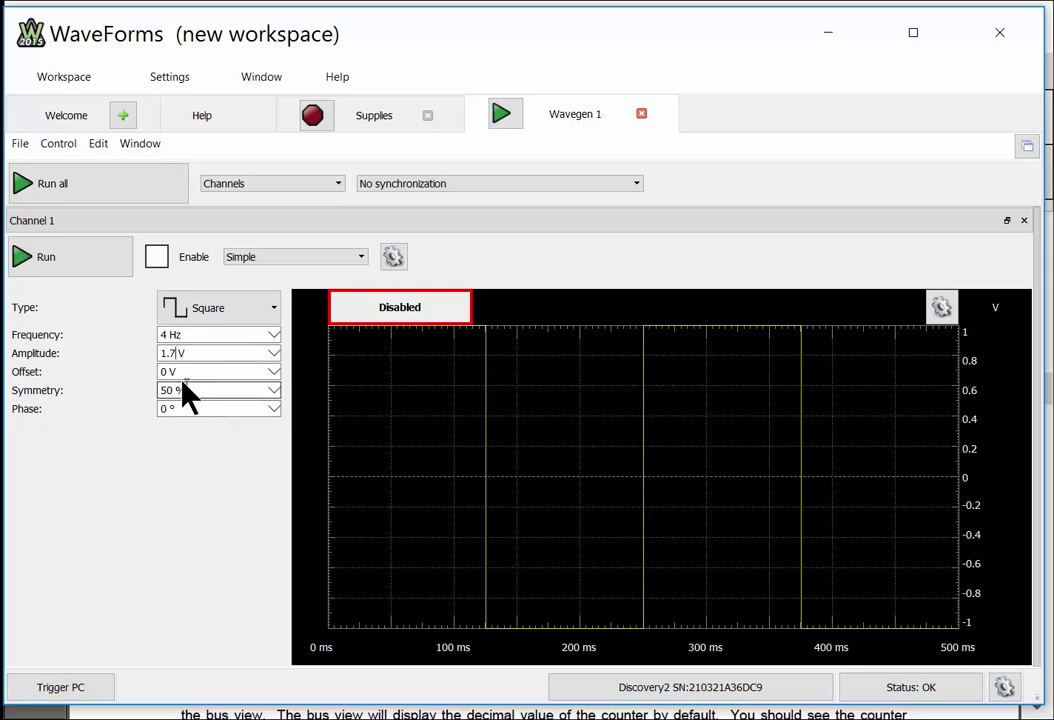
double_click(161, 372)
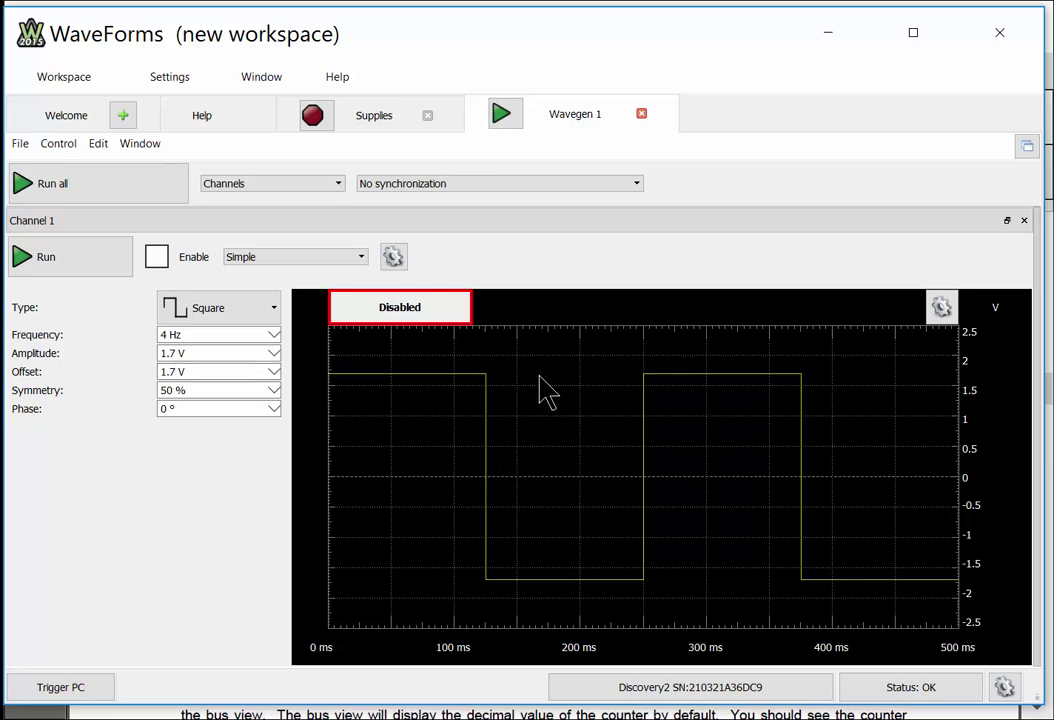
click(47, 264)
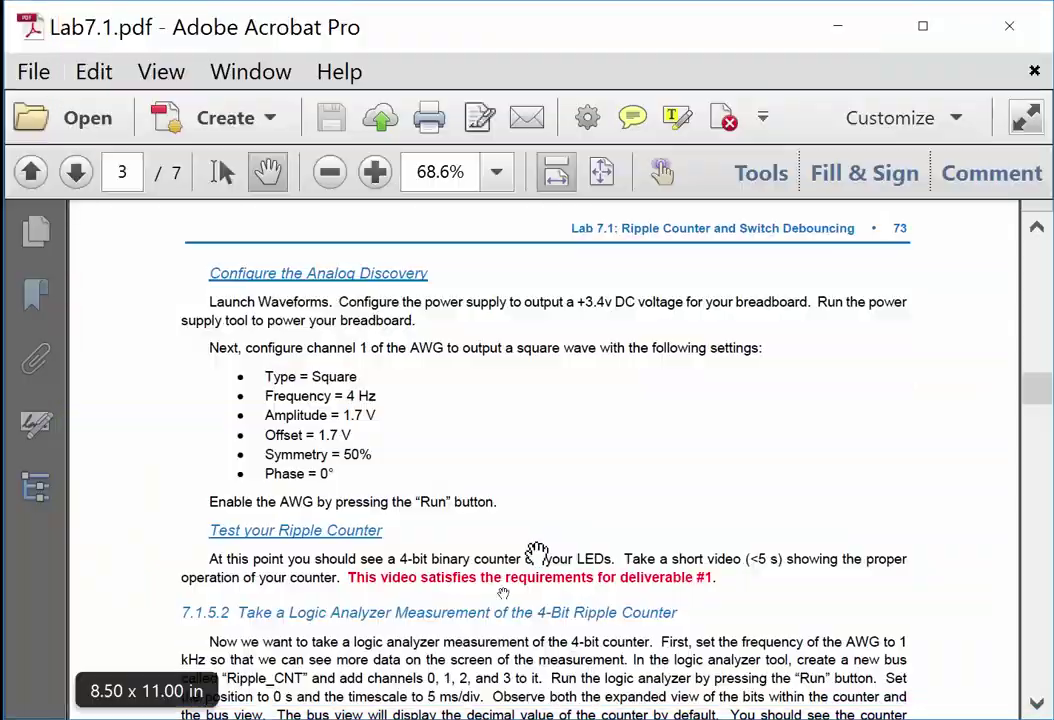
Step: Read the logic analyzer instructions in Lab7.1.pdf and set the channel 1 square wave's frequency to 1 kHz in WaveForms
scroll(571, 533, down, 2)
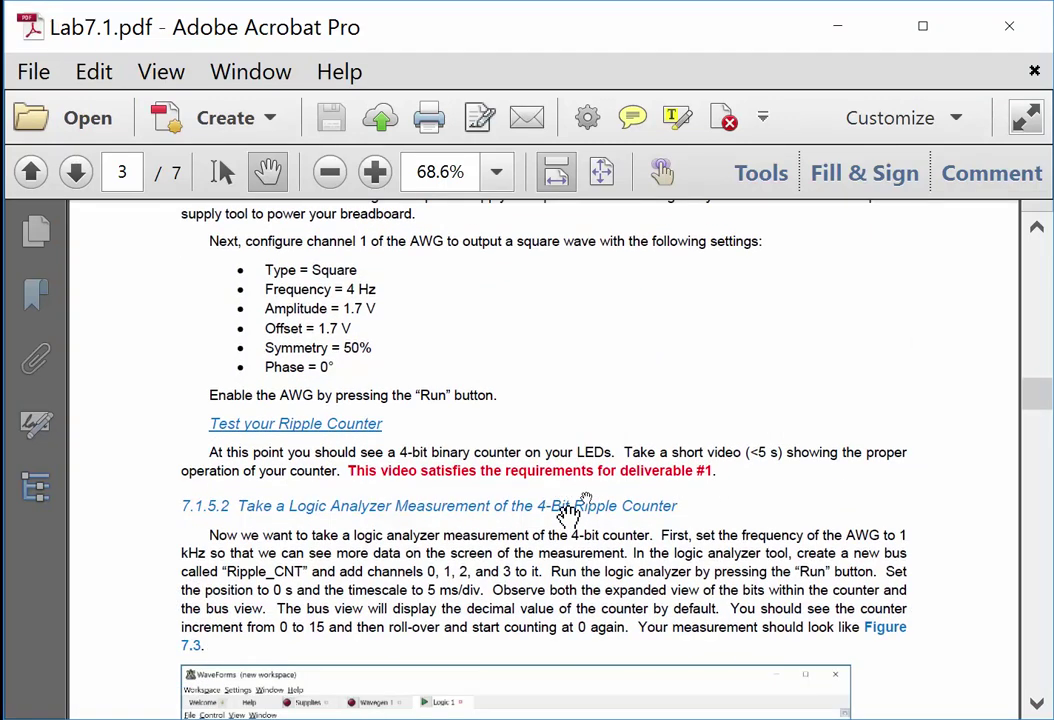
drag(748, 607, 737, 329)
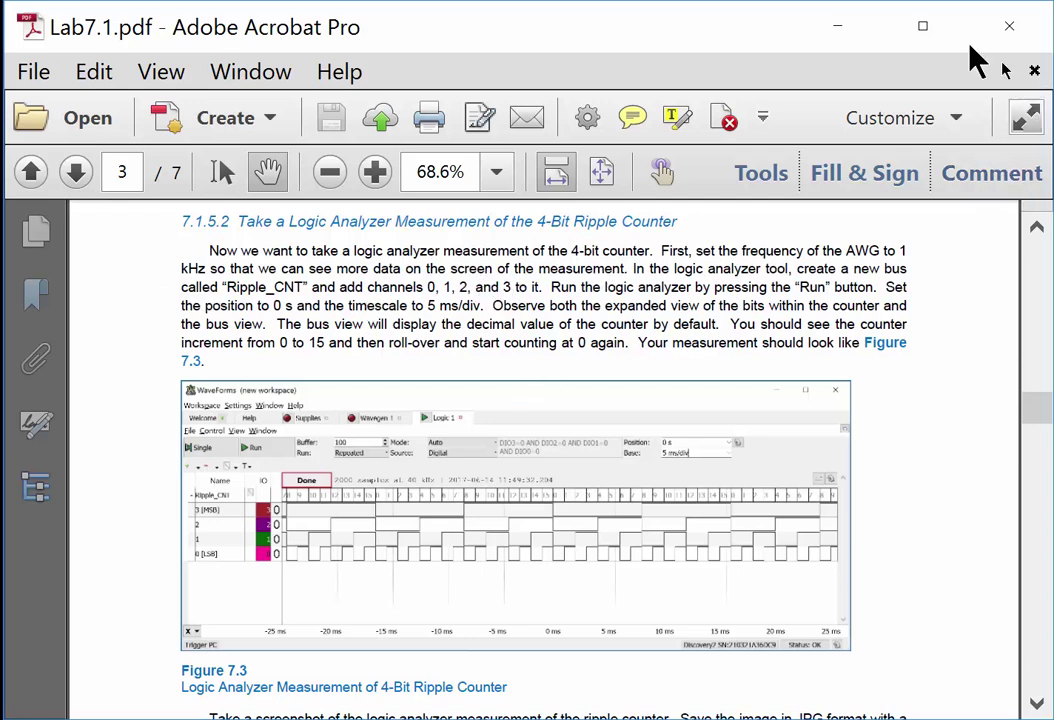
click(857, 30)
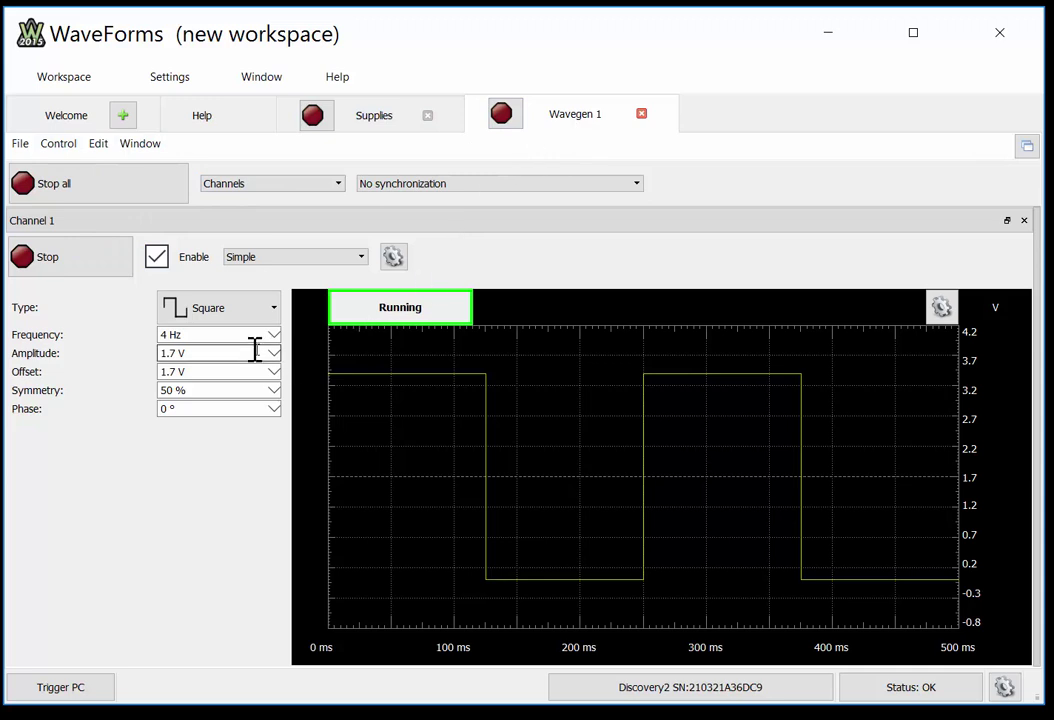
double_click(163, 335)
text(1)
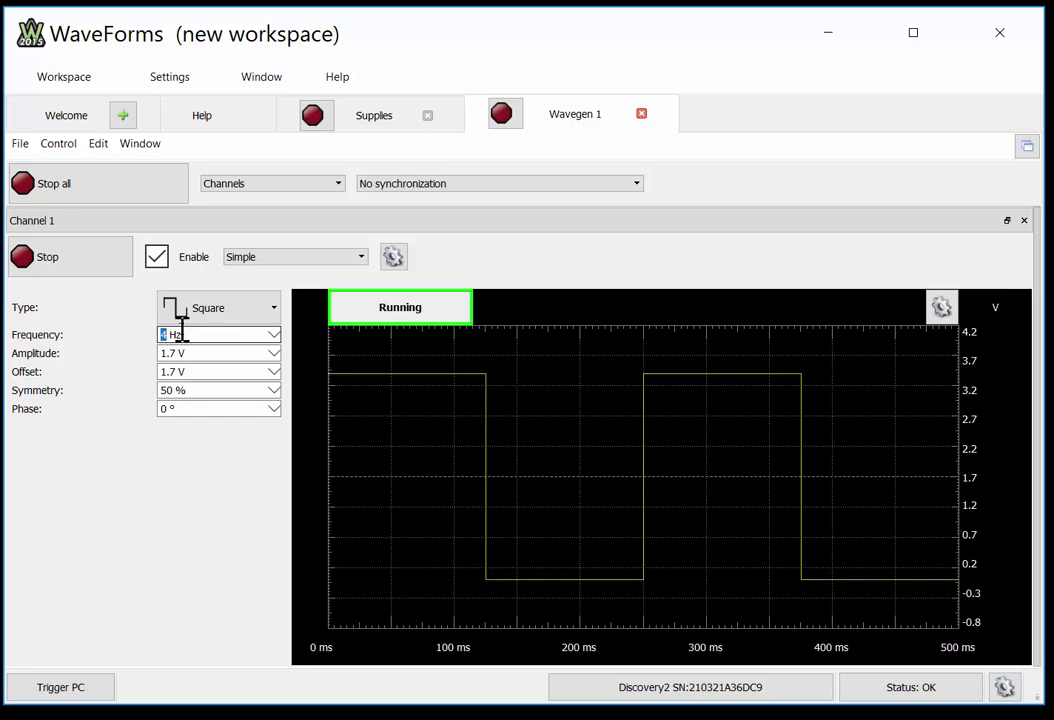
key(Return)
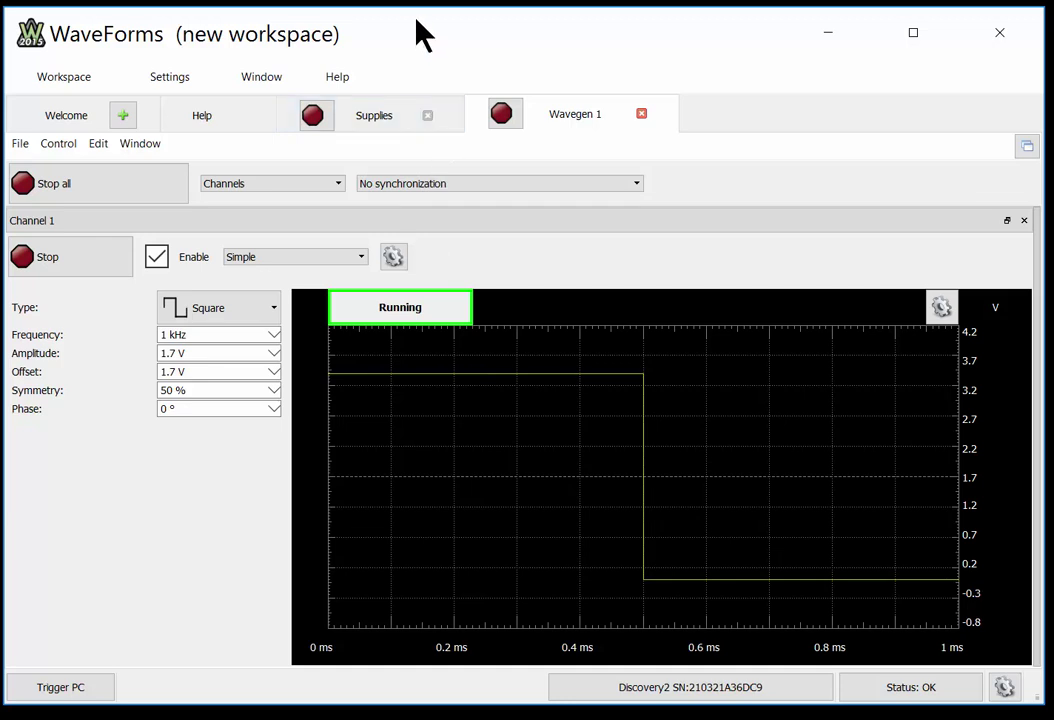
Step: Open the Logic analyzer and resize and reposition the WaveForms window so all its controls fit on screen
click(70, 113)
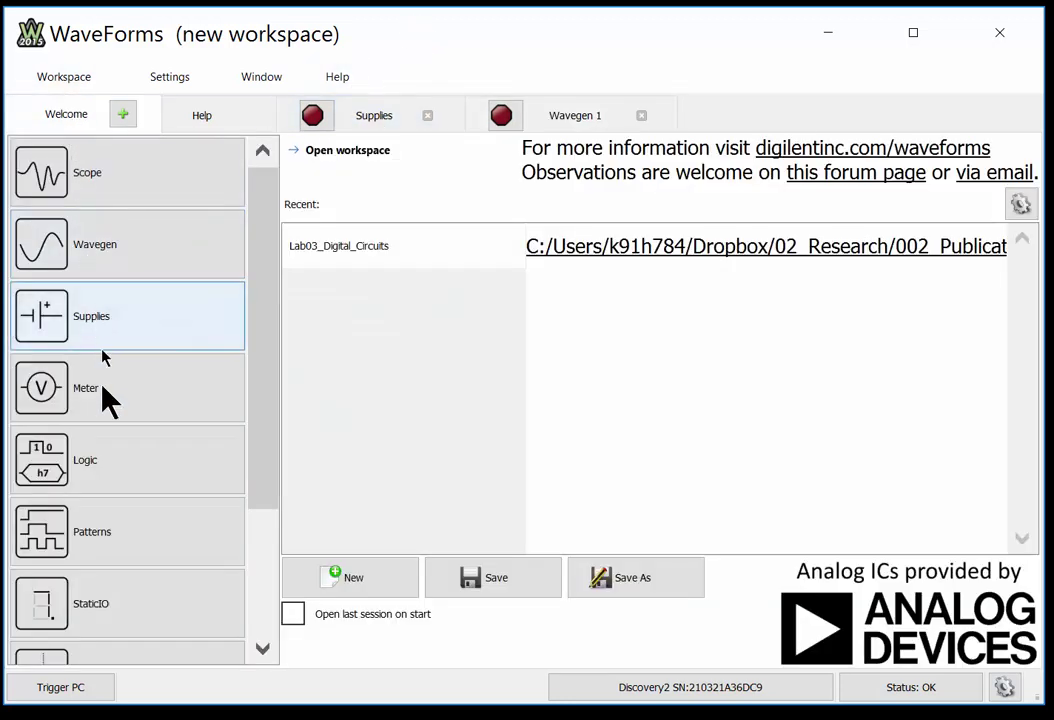
click(106, 480)
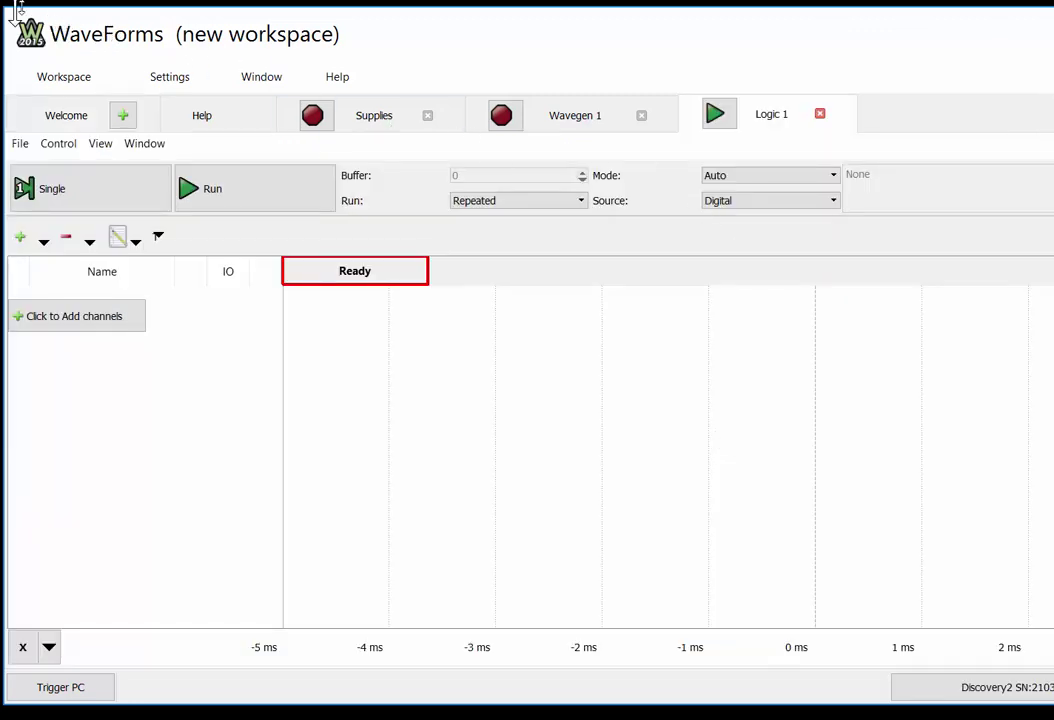
drag(8, 12, 384, 200)
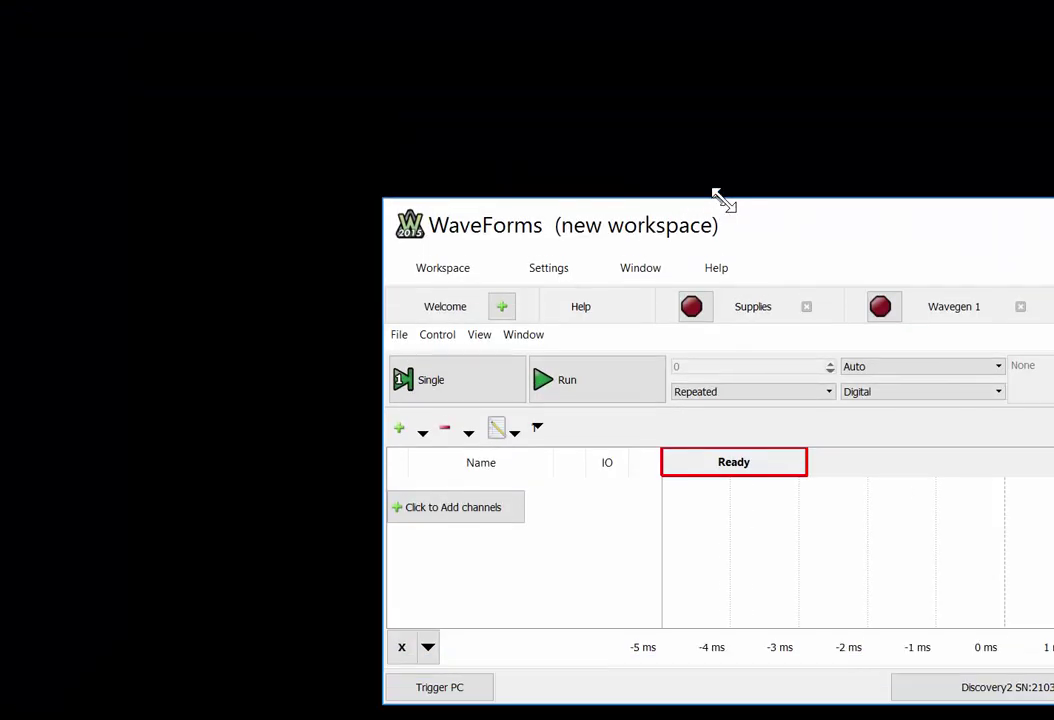
drag(748, 235, 369, 40)
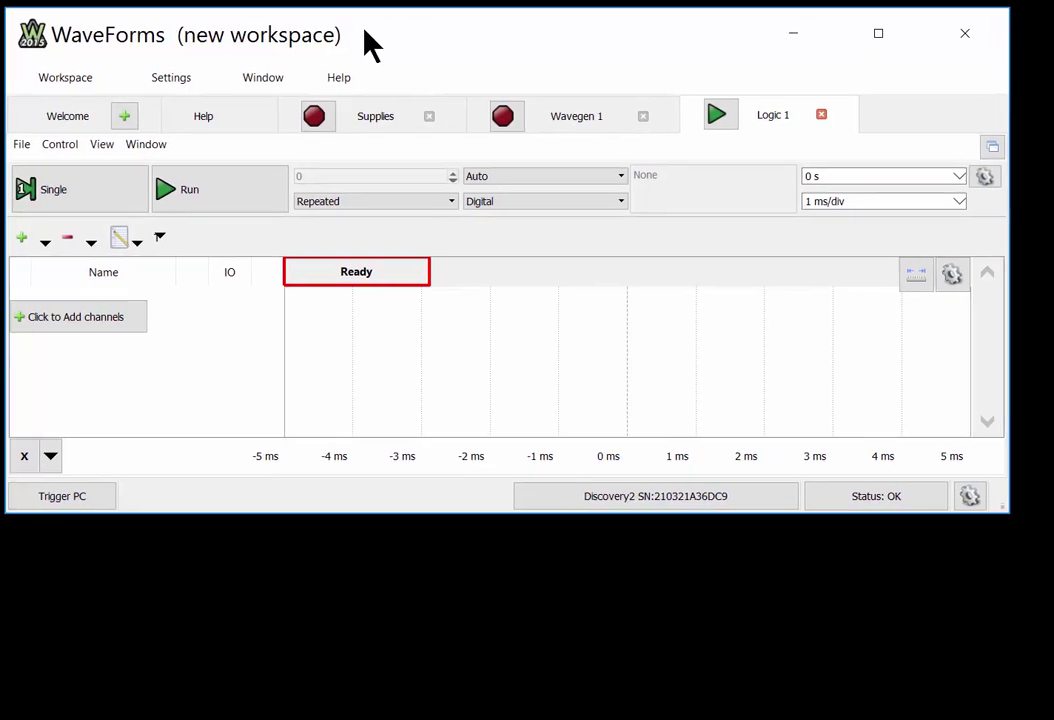
drag(1005, 520, 1037, 707)
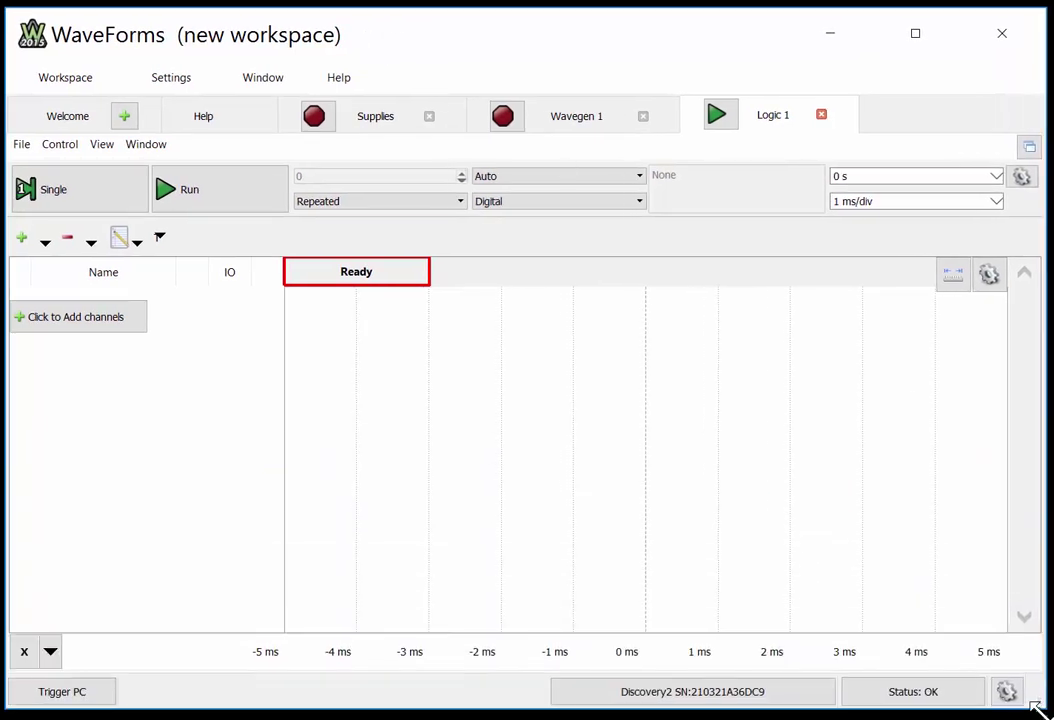
Step: Add a logic analyzer bus named Ripple_CNT containing channels DIO 3, DIO 2, DIO 1 and DIO 0
click(63, 318)
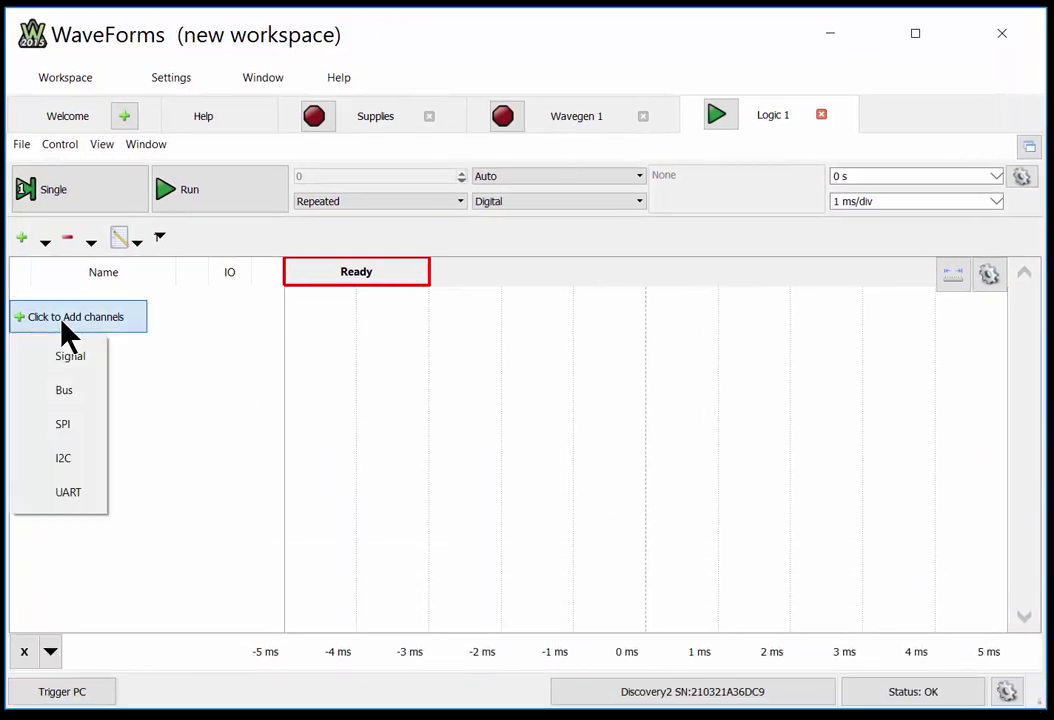
click(72, 393)
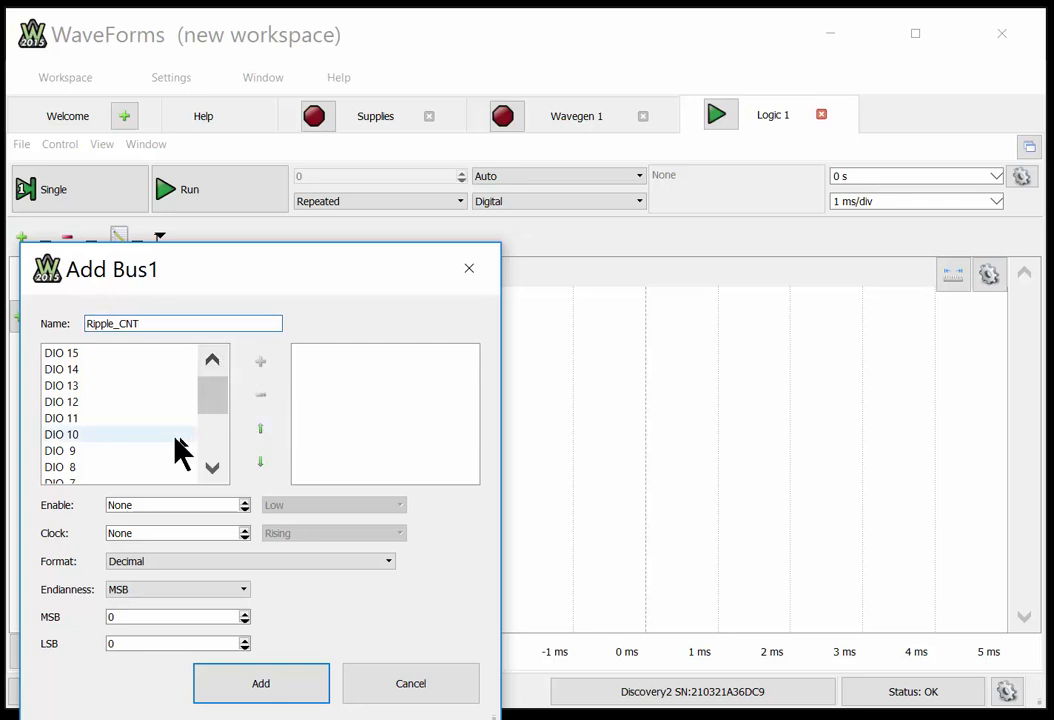
drag(216, 400, 84, 420)
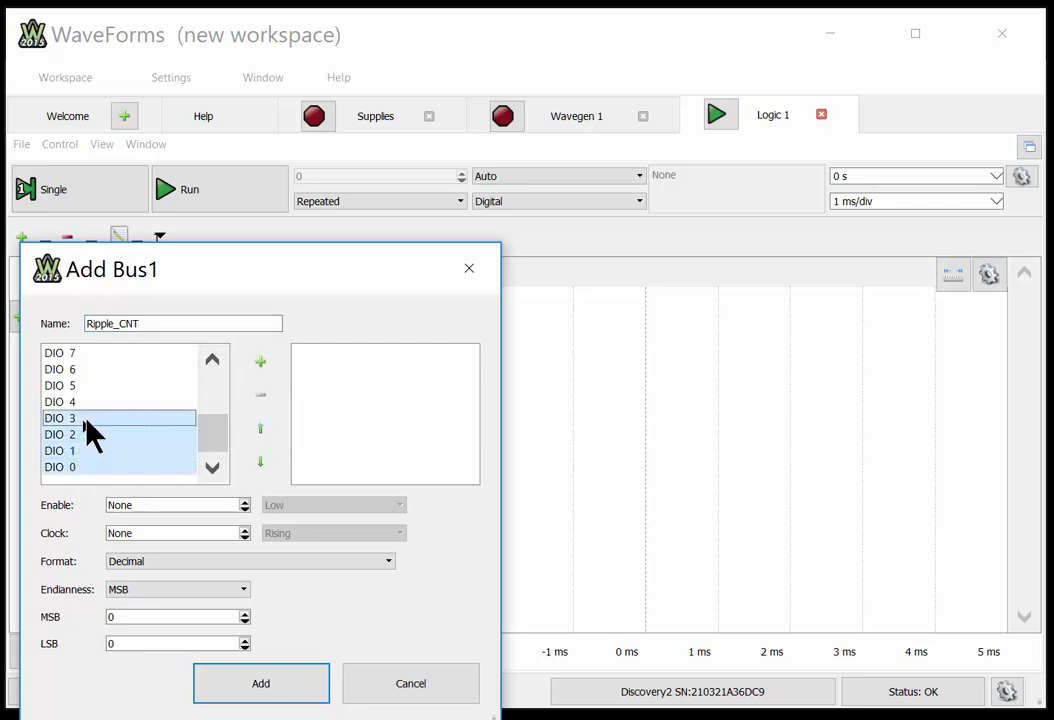
click(261, 361)
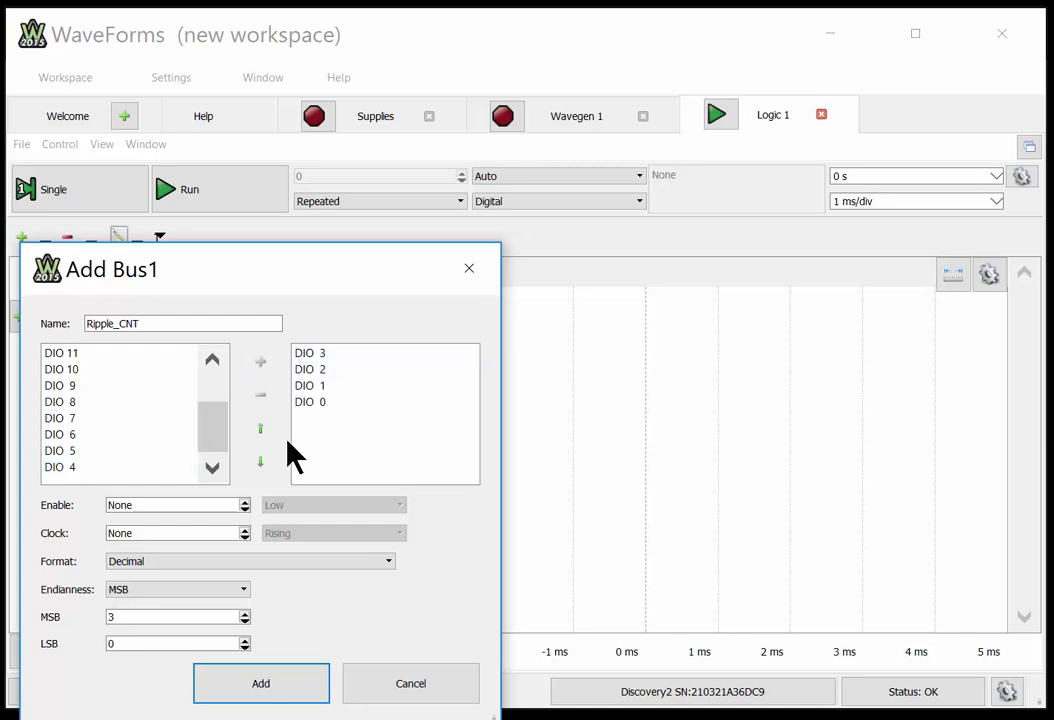
click(289, 684)
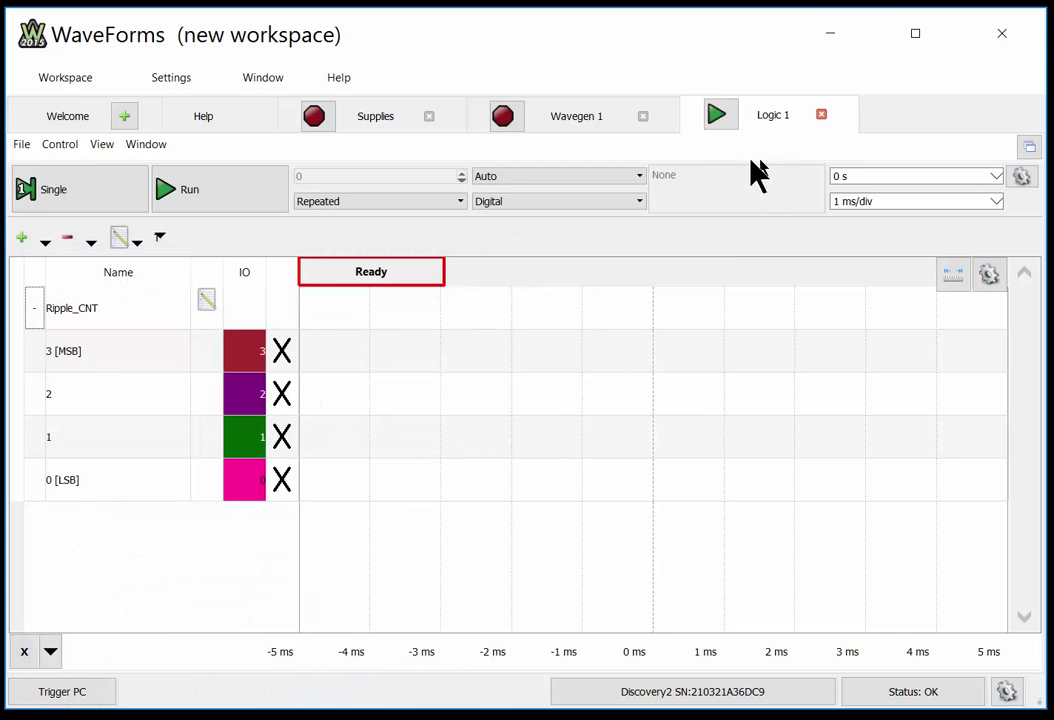
Step: Run and stop a logic capture of the Ripple_CNT bus, and widen the time base to 2.66 ms/div
click(210, 204)
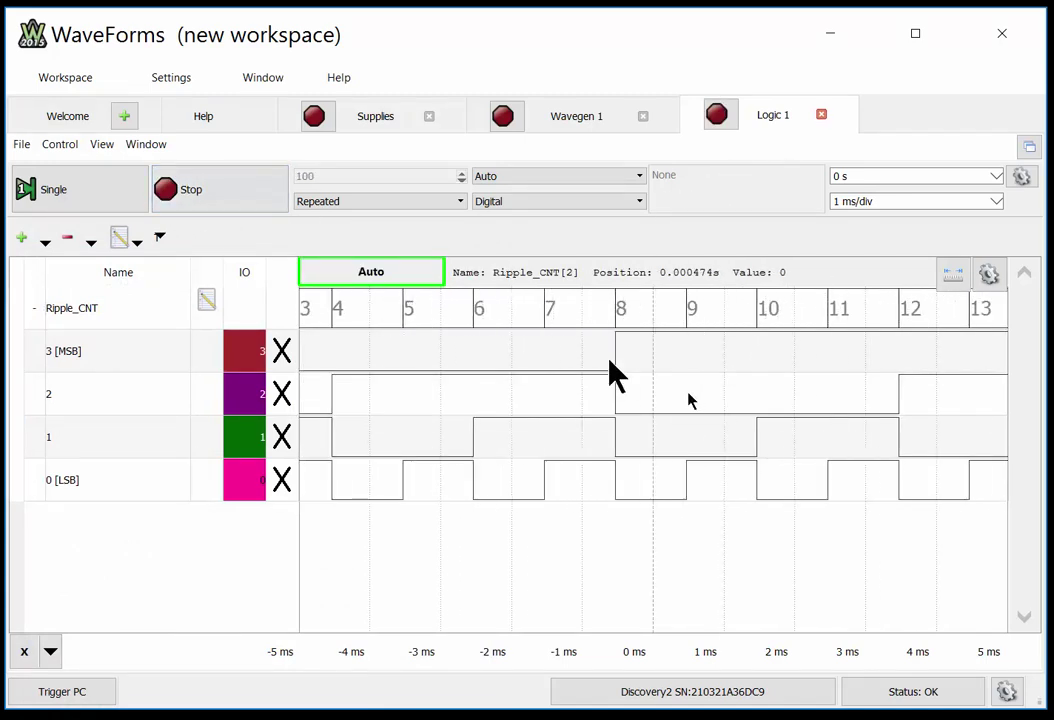
click(220, 195)
scroll(650, 462, up, 1)
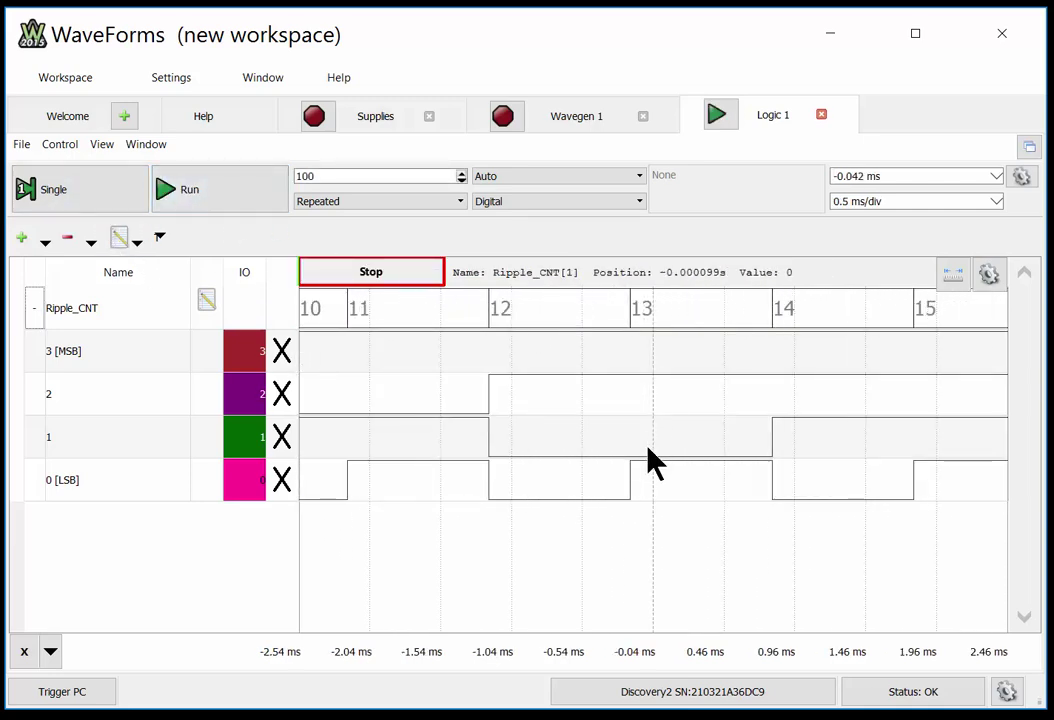
scroll(650, 462, down, 8)
scroll(659, 428, down, 1)
scroll(642, 405, up, 5)
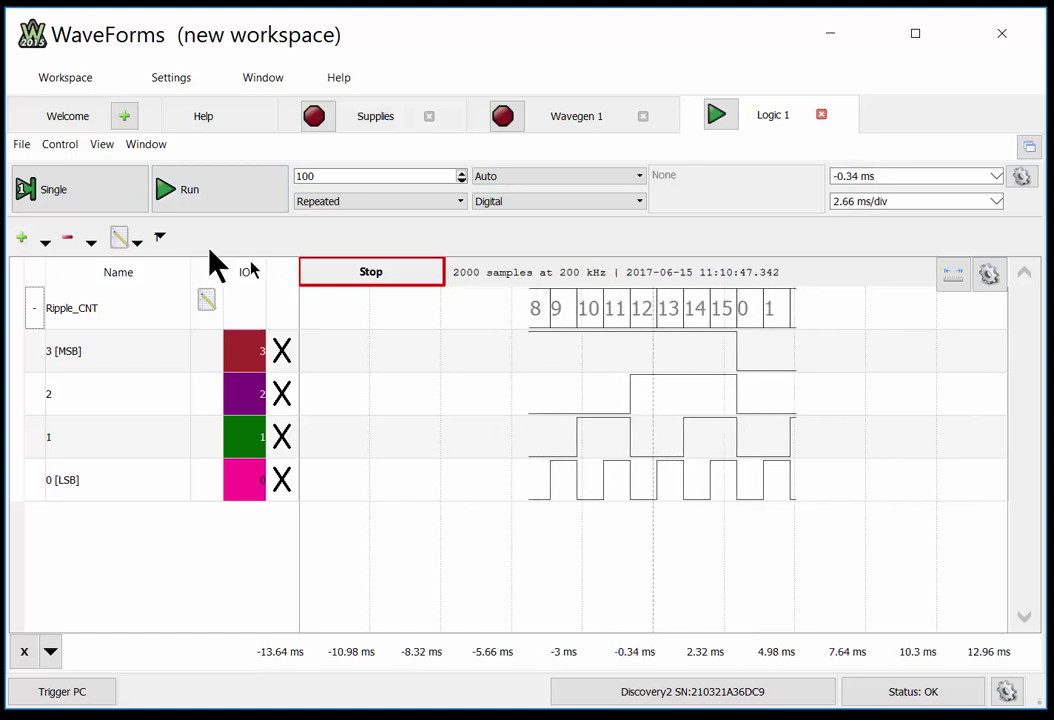
Step: Capture the counter again at the wider time base, stop the acquisition and select the Ripple_CNT bus row
click(206, 204)
click(210, 200)
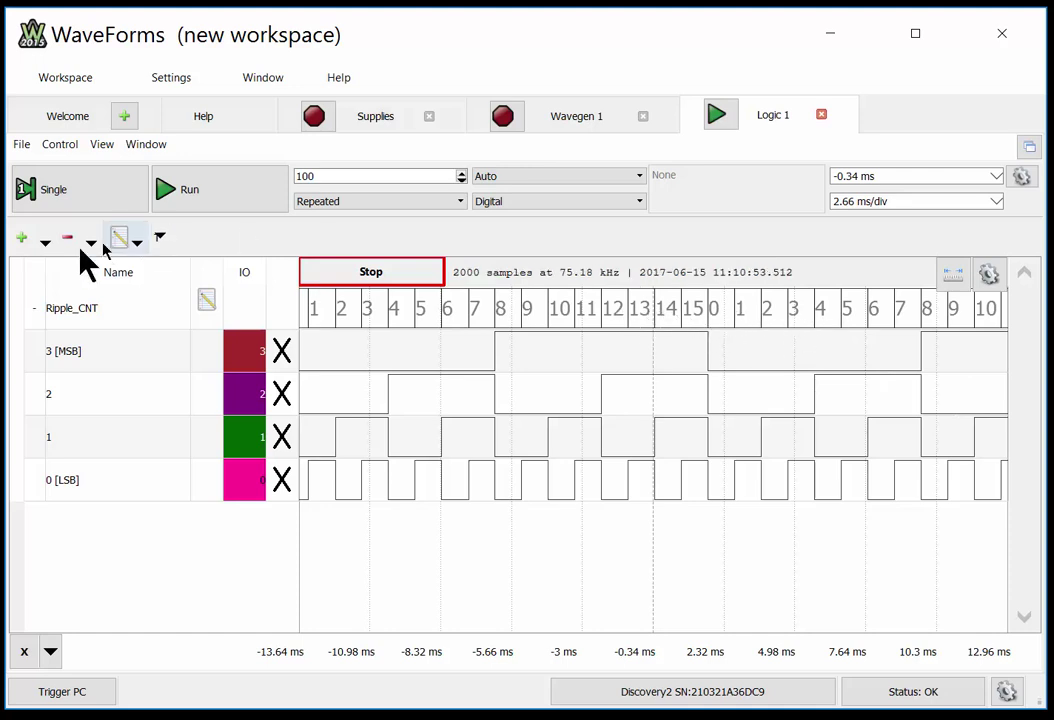
click(108, 318)
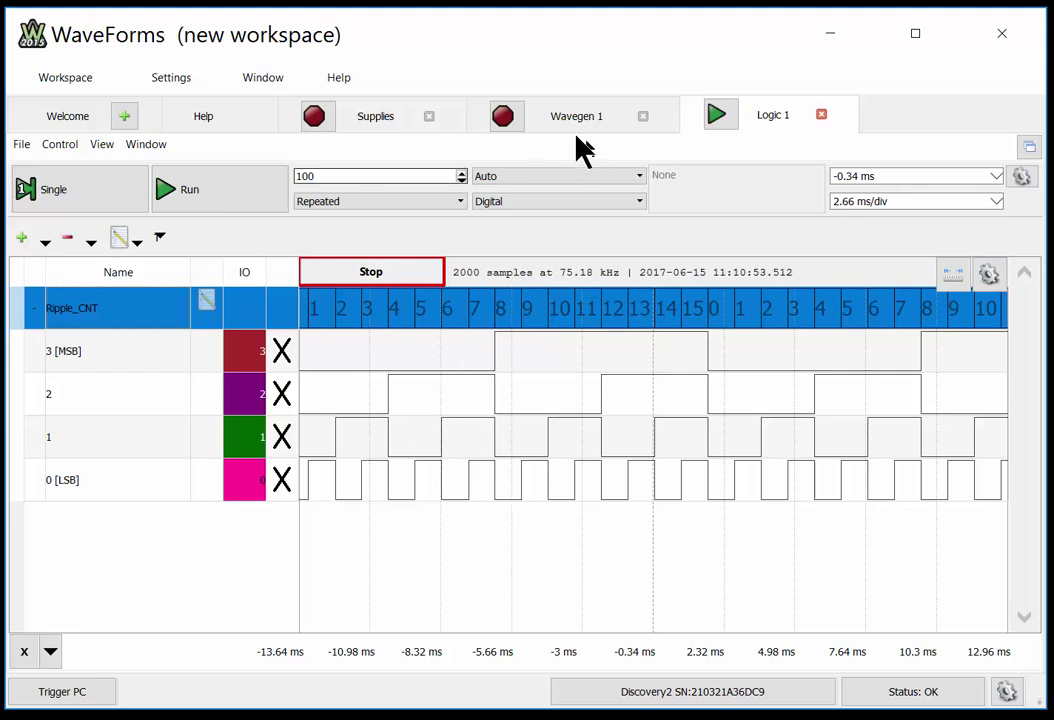
Step: Return to Lab7.1.pdf and read the instructions below Figure 7.3, through section 7.1.5.3 on mechanical switches
click(828, 36)
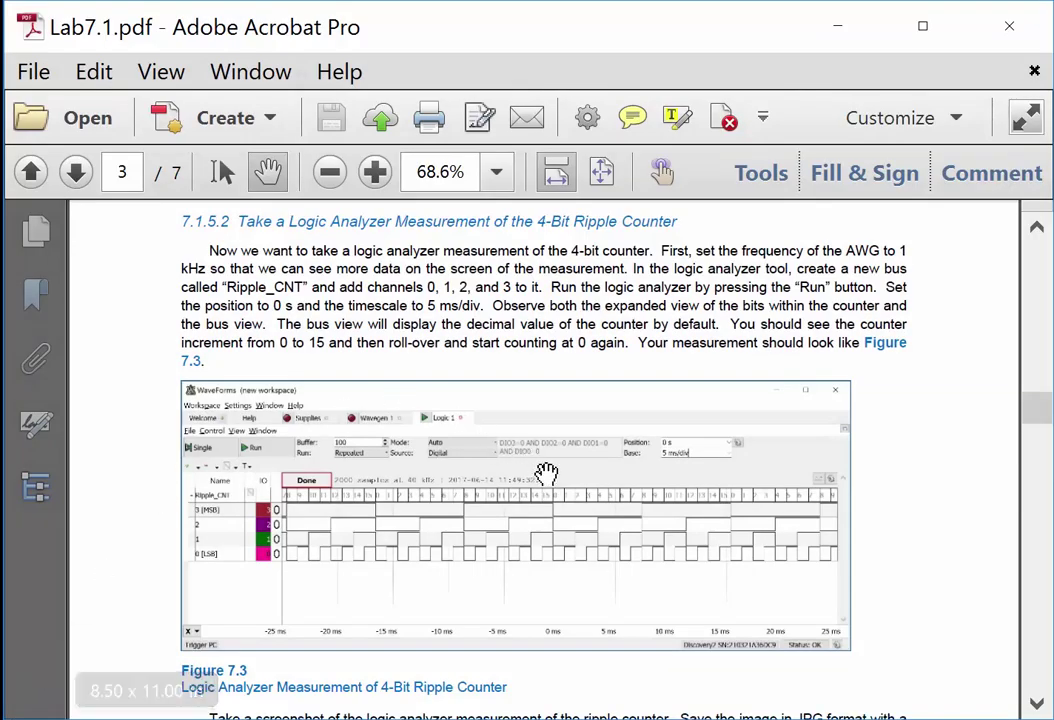
scroll(545, 470, down, 5)
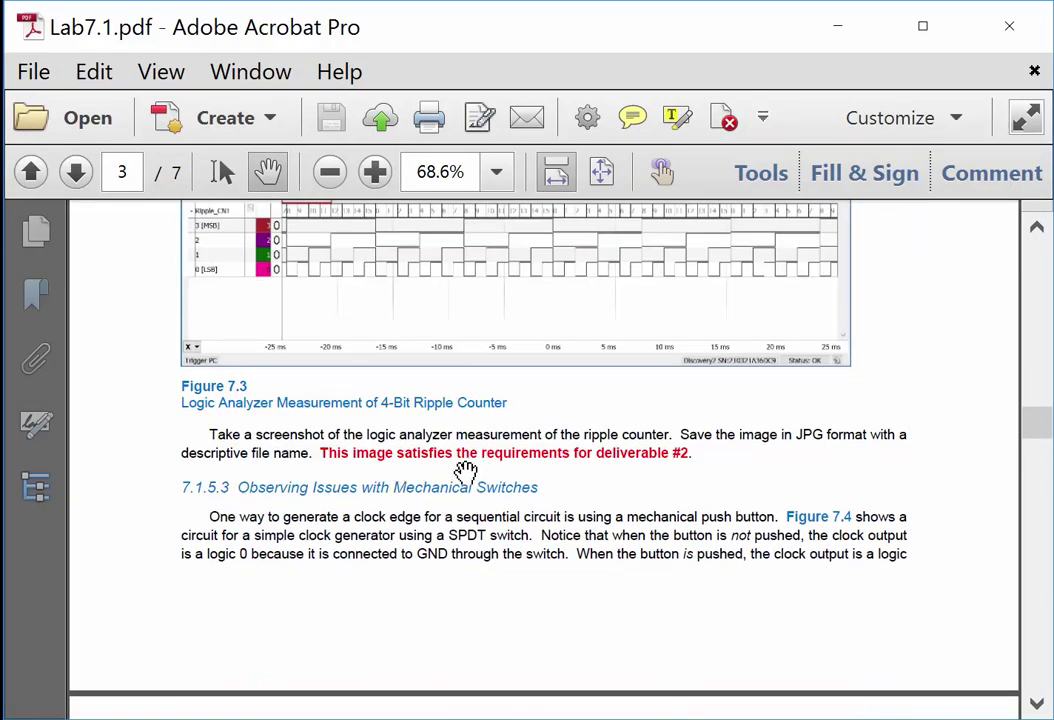
Step: Read section 7.1.5.3 through the mechanical switch clock circuit in Figure 7.4 and the breadboard connections in Figure 7.5
scroll(473, 463, down, 2)
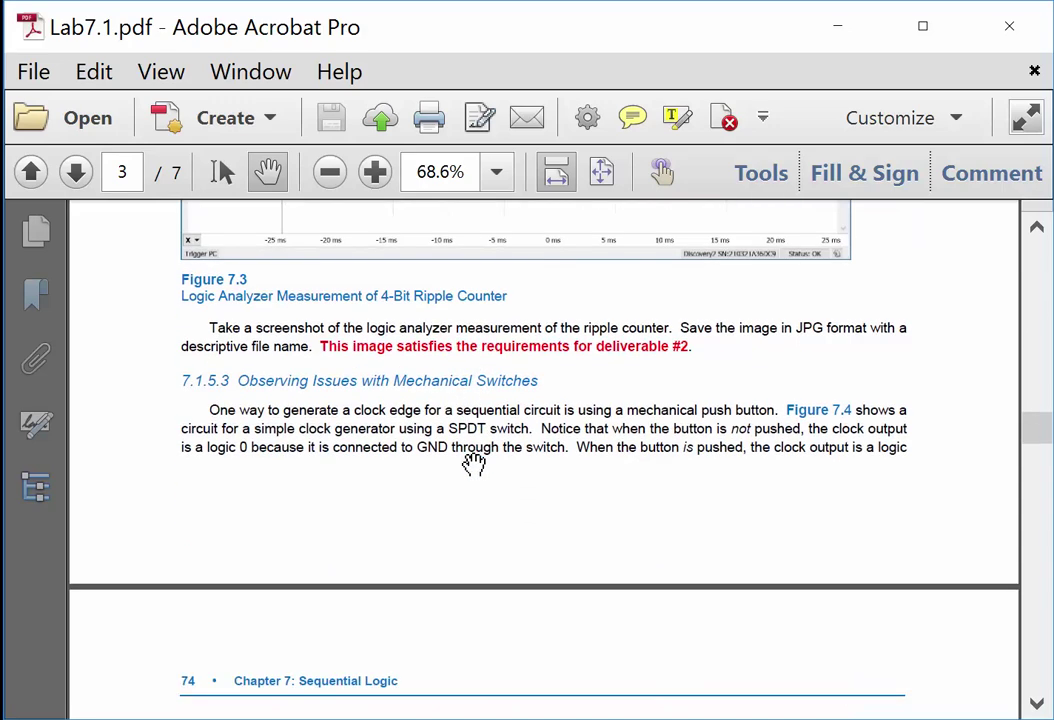
scroll(473, 463, down, 10)
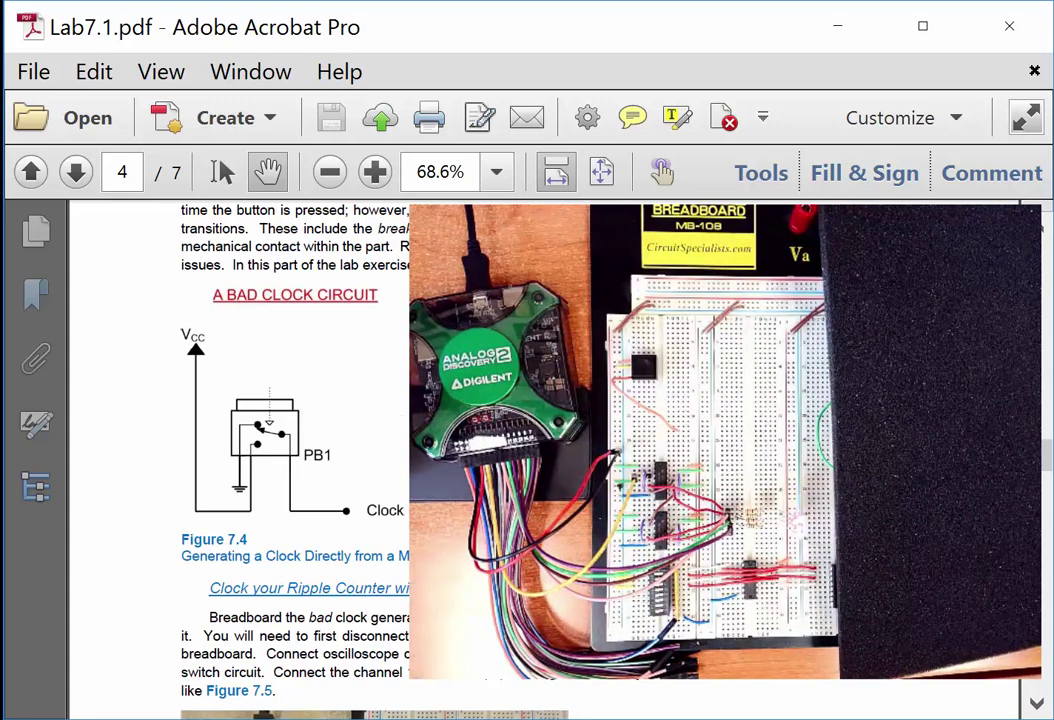
scroll(536, 583, down, 5)
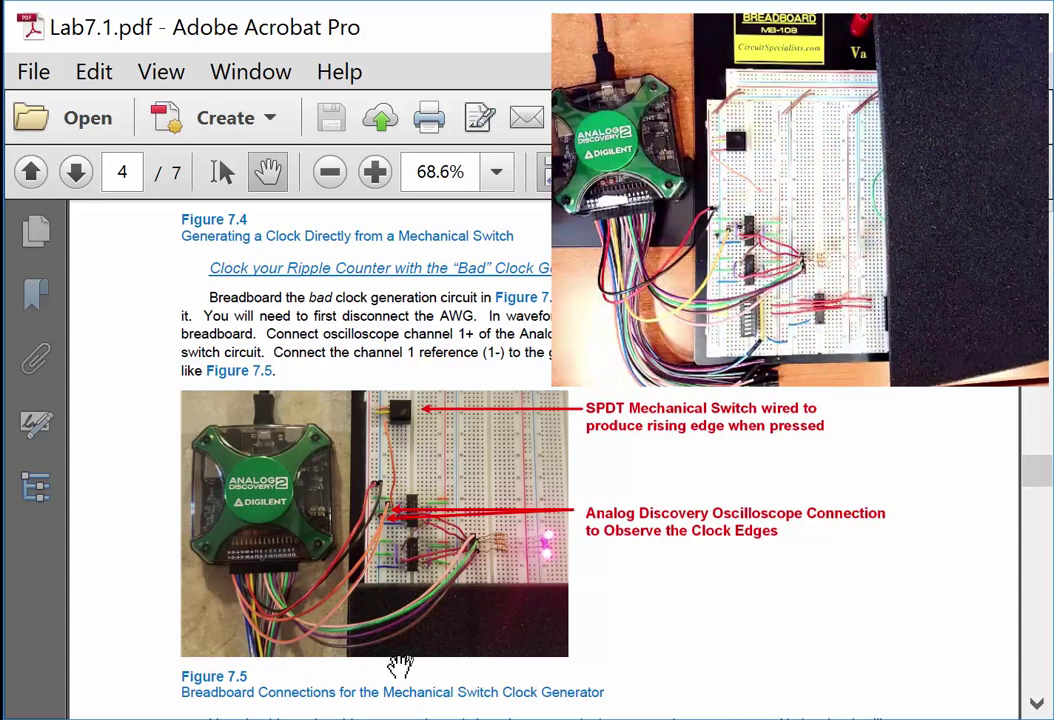
Step: Switch to WaveForms and stop the square wave running on Wavegen channel 1
mouse_move(45, 718)
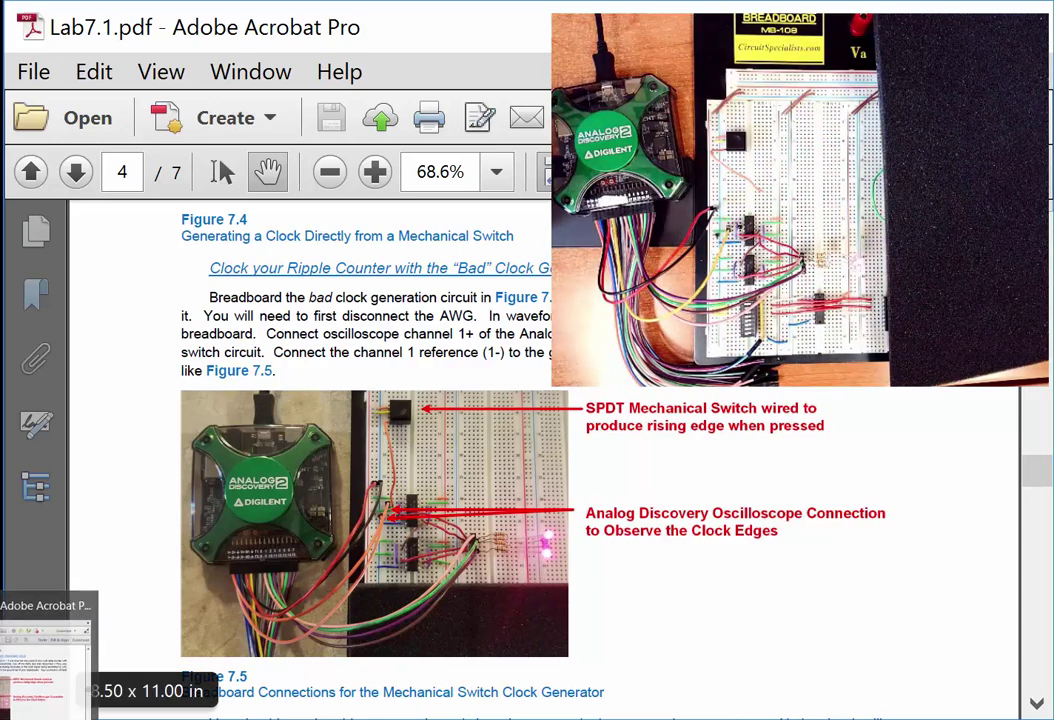
key(alt+Tab)
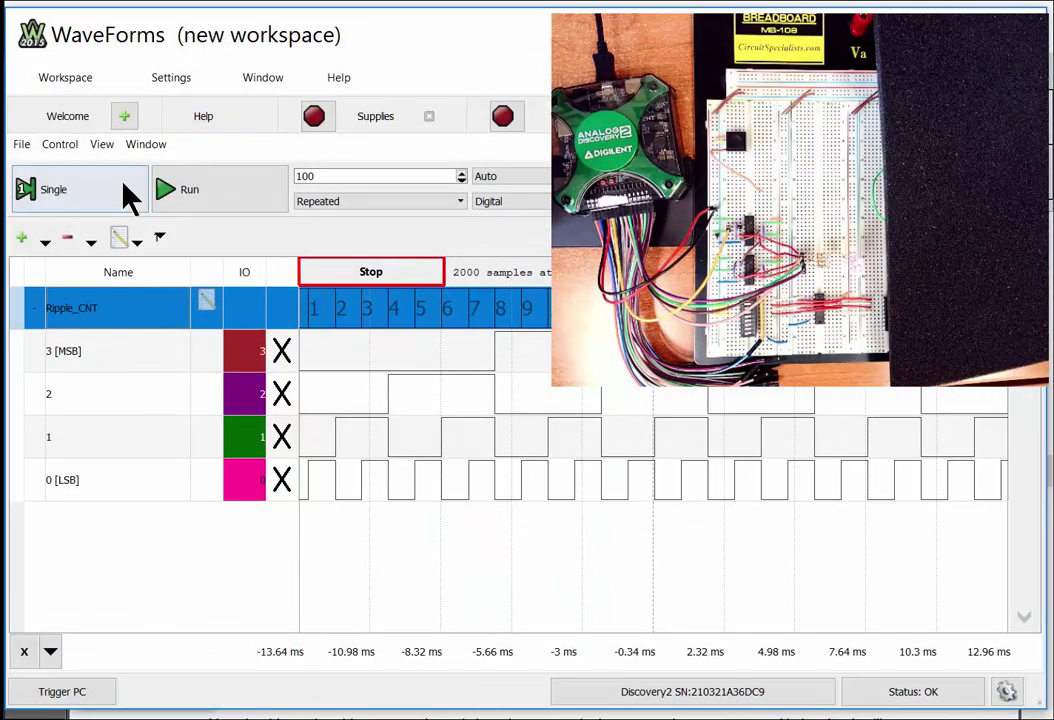
click(503, 117)
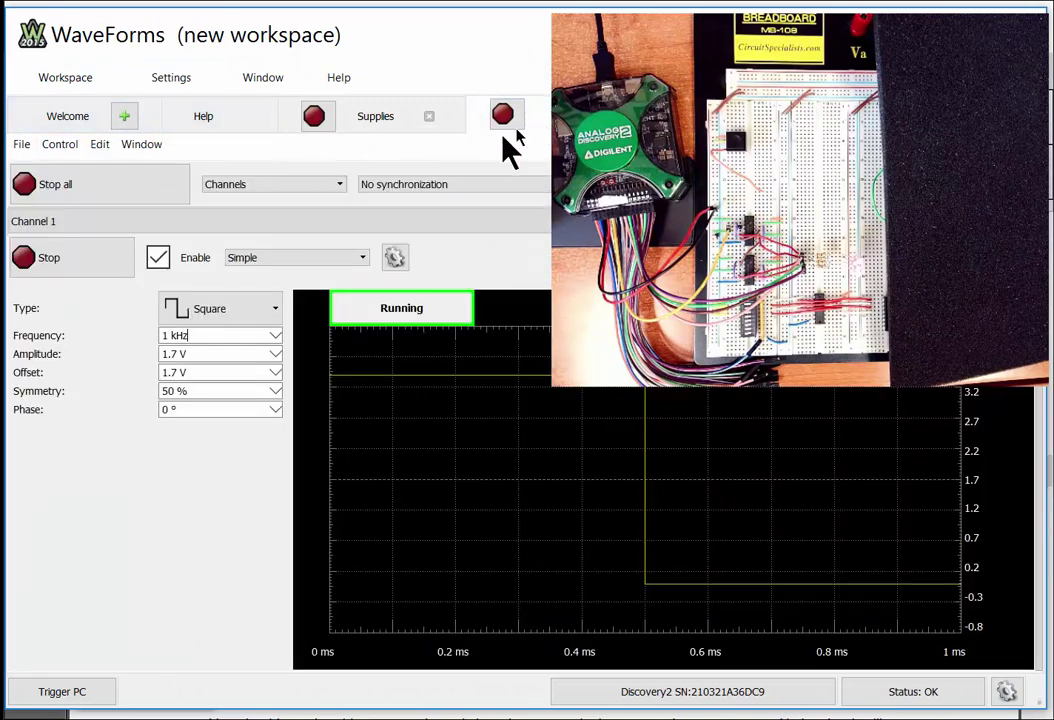
click(101, 261)
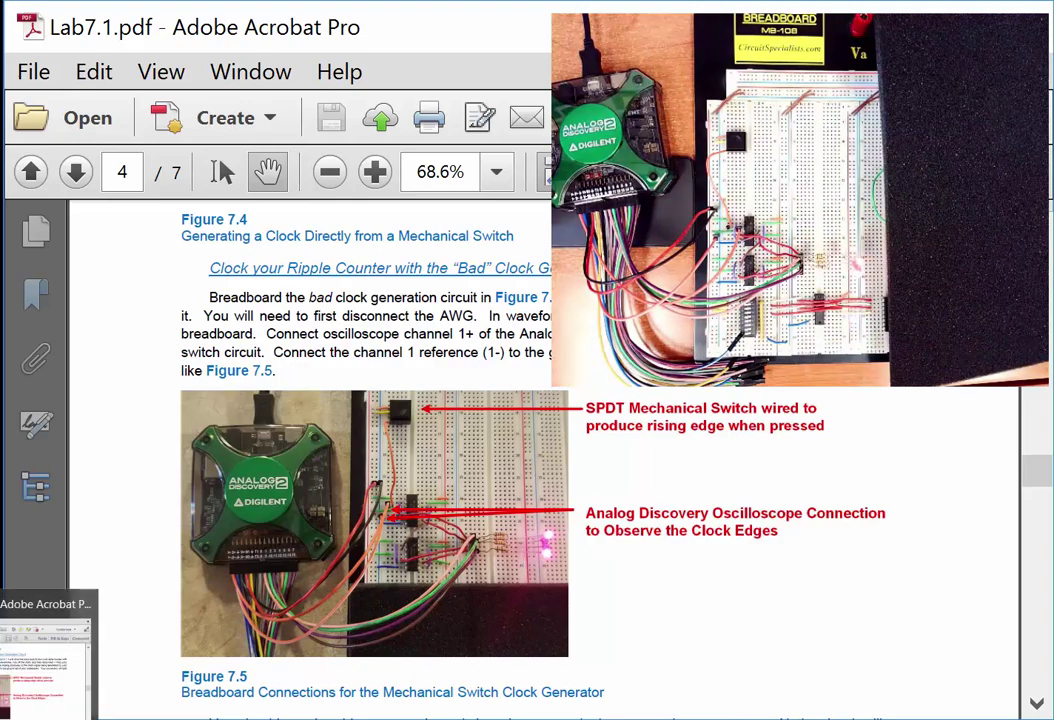
Step: Return to WaveForms and open a new Scope instrument
click(40, 655)
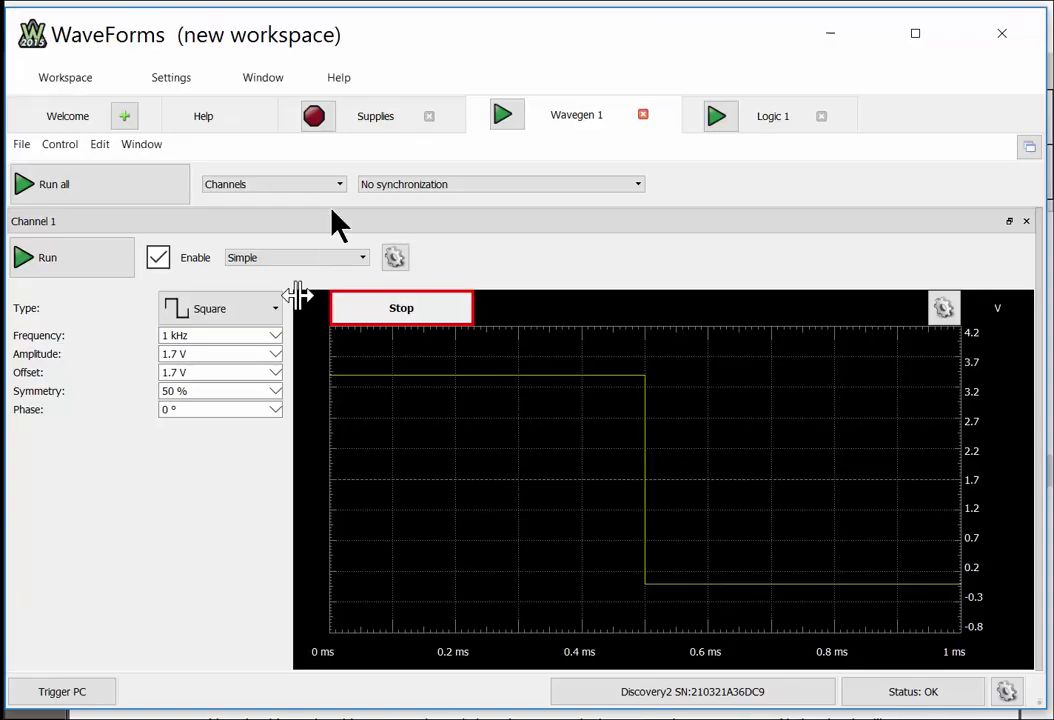
click(70, 116)
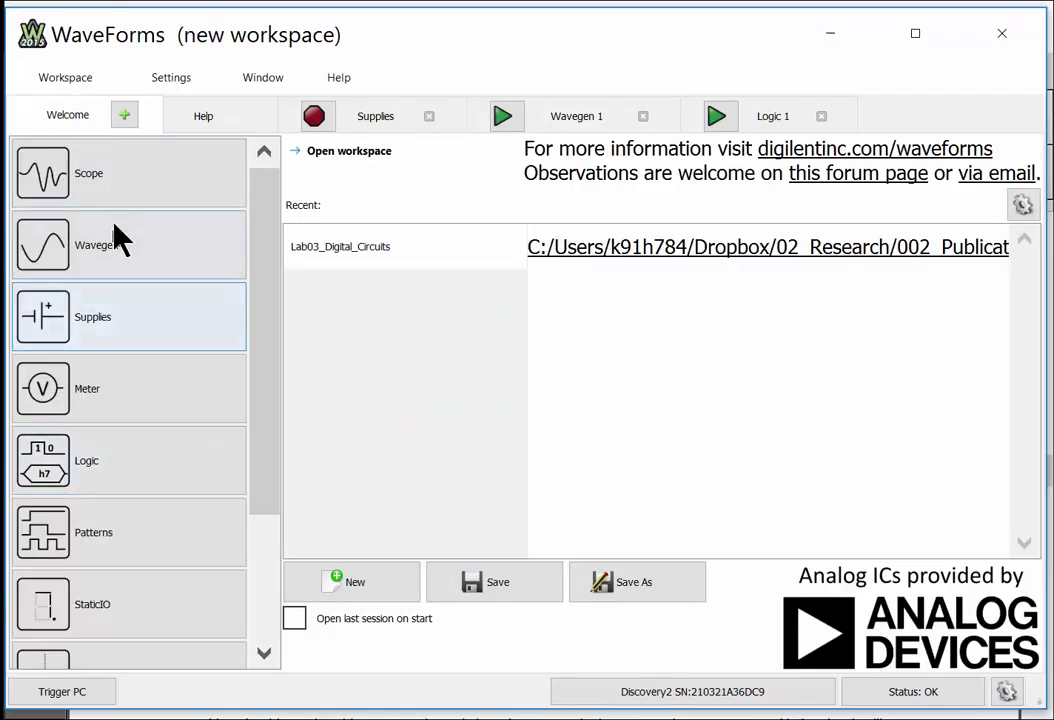
click(120, 185)
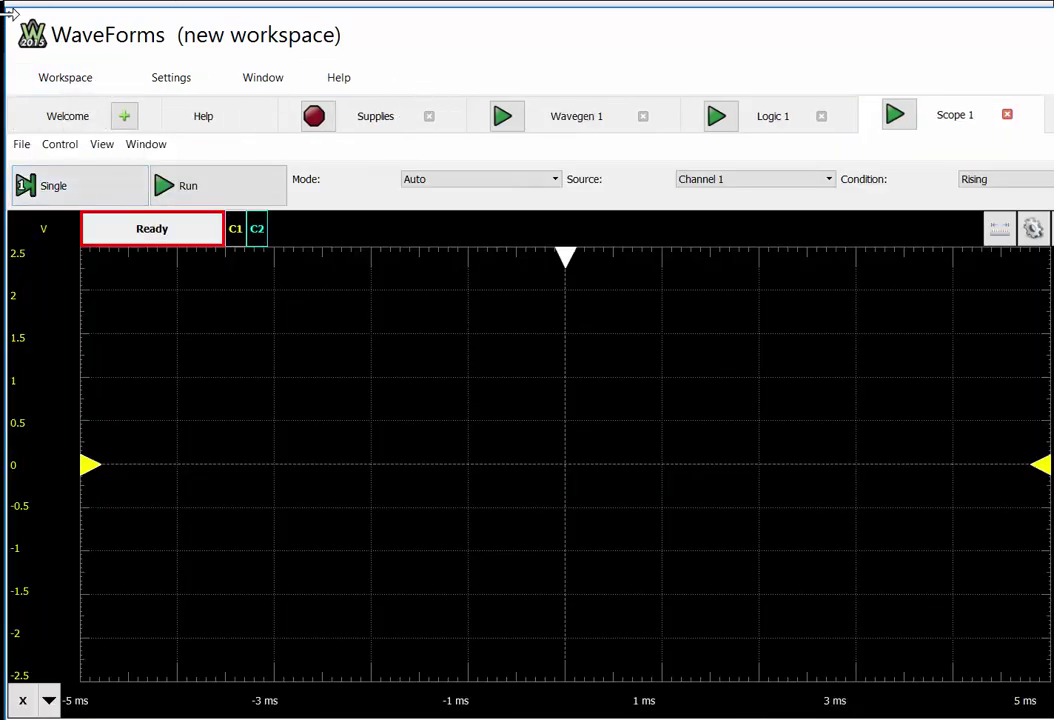
Step: Resize and reposition the WaveForms window so the scope plot and its time and channel settings fit on screen
drag(10, 14, 298, 100)
right_click(80, 56)
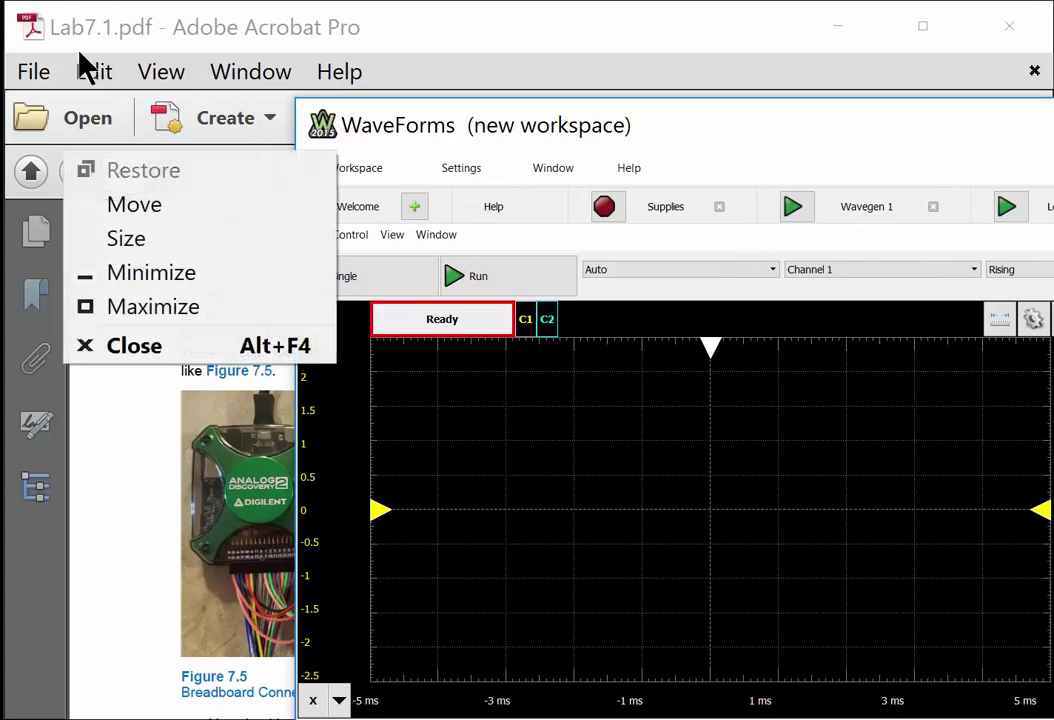
click(504, 118)
drag(504, 118, 224, 42)
click(8, 5)
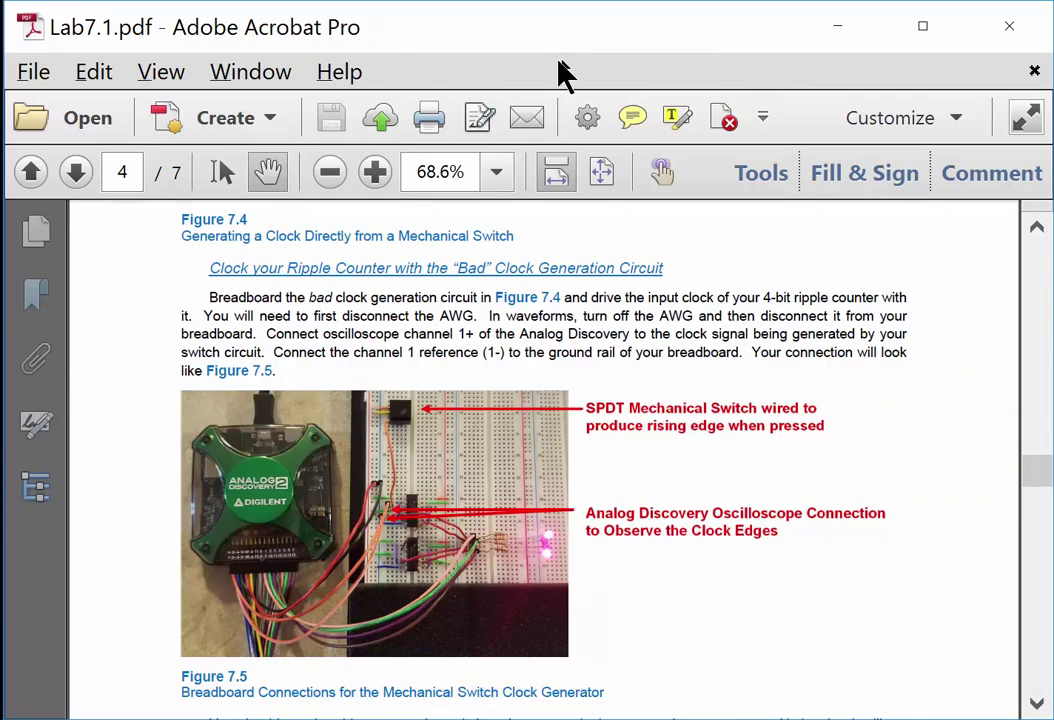
key(alt+Tab)
drag(219, 28, 222, 38)
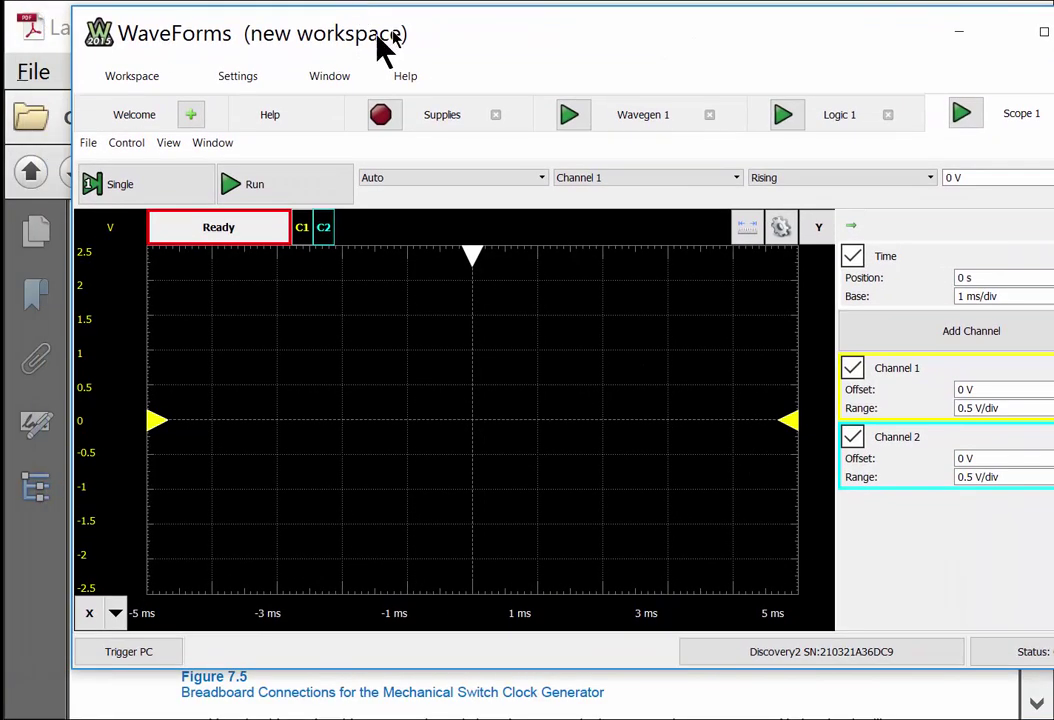
drag(378, 38, 319, 28)
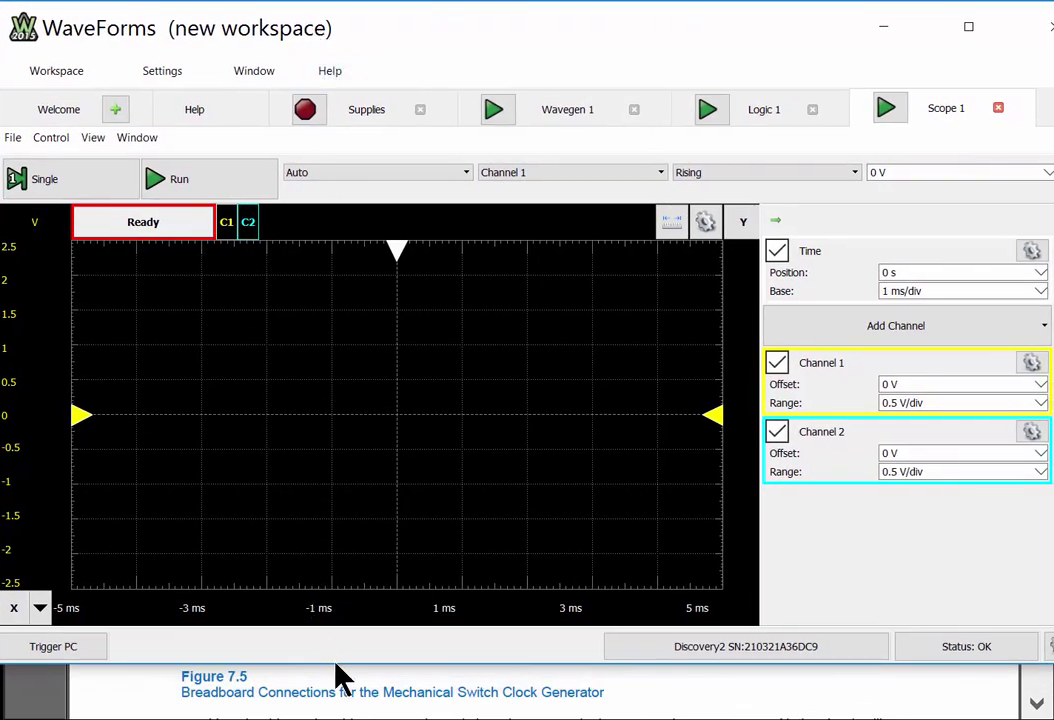
drag(337, 662, 339, 703)
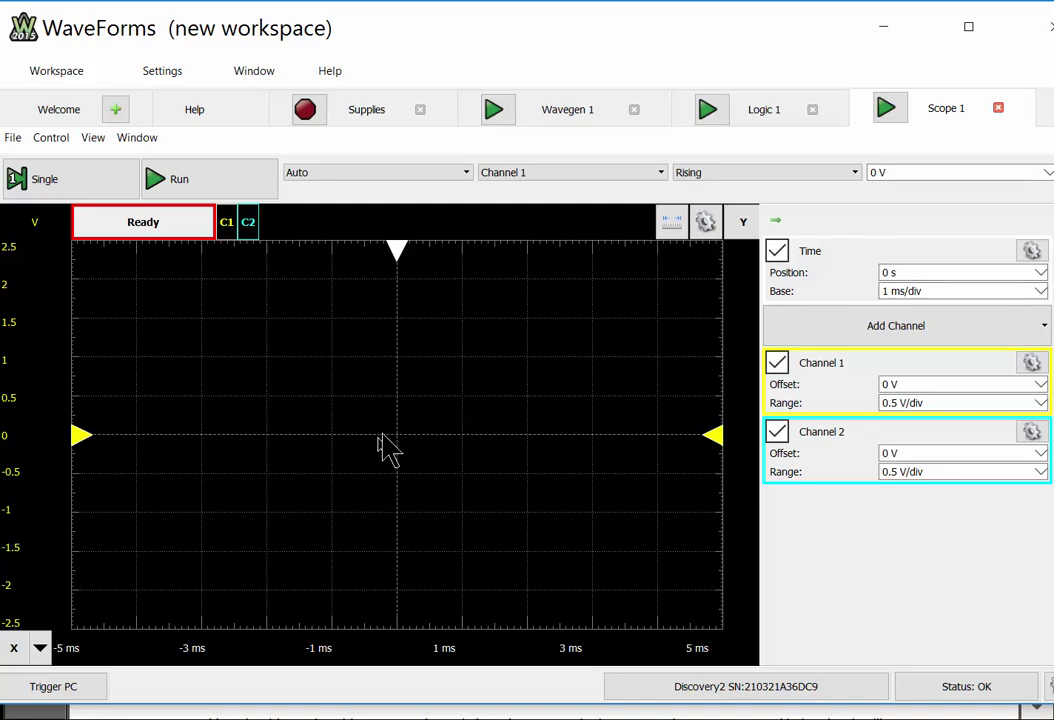
Step: Disable scope Channel 2 and set the Channel 1 offset to -1.5 V
key(alt+Tab)
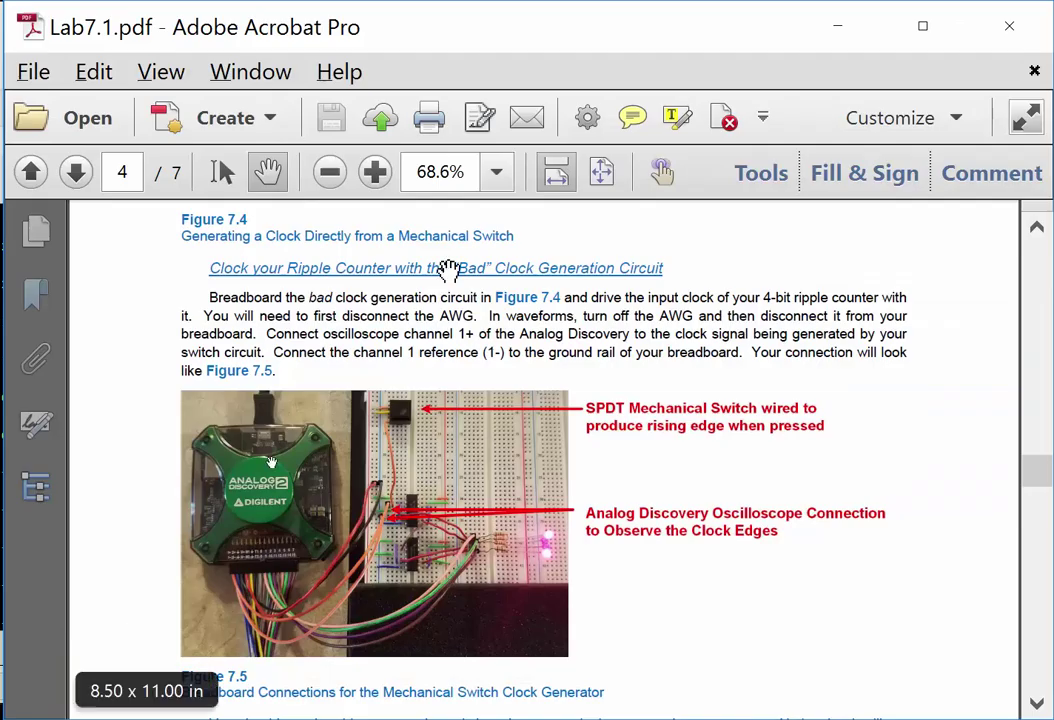
click(922, 28)
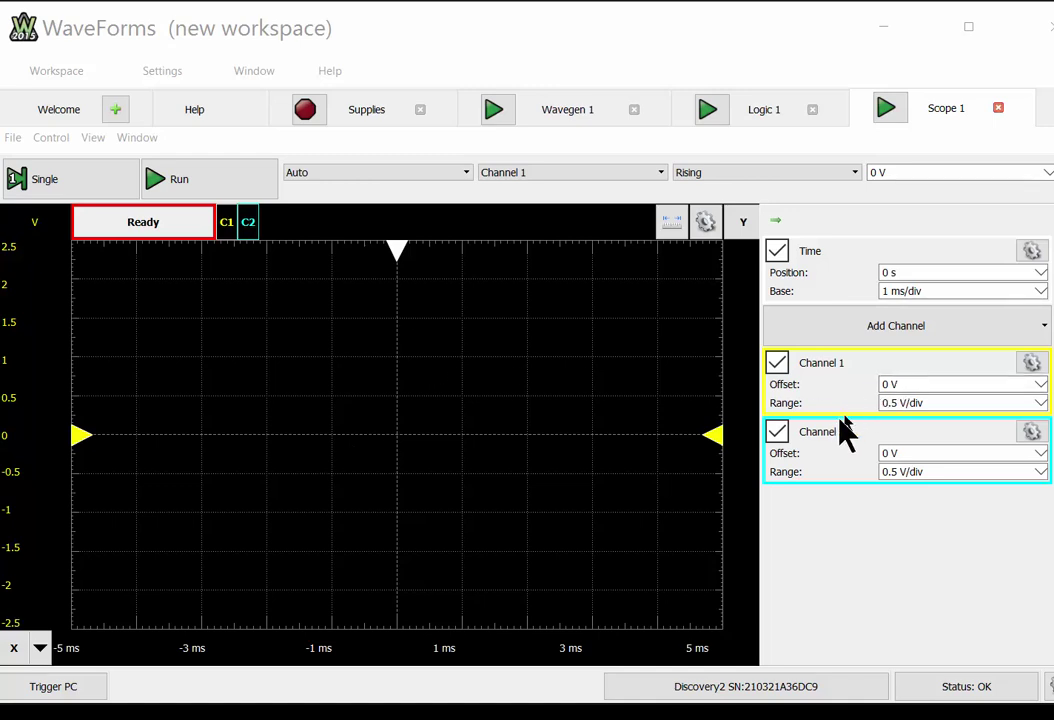
click(778, 432)
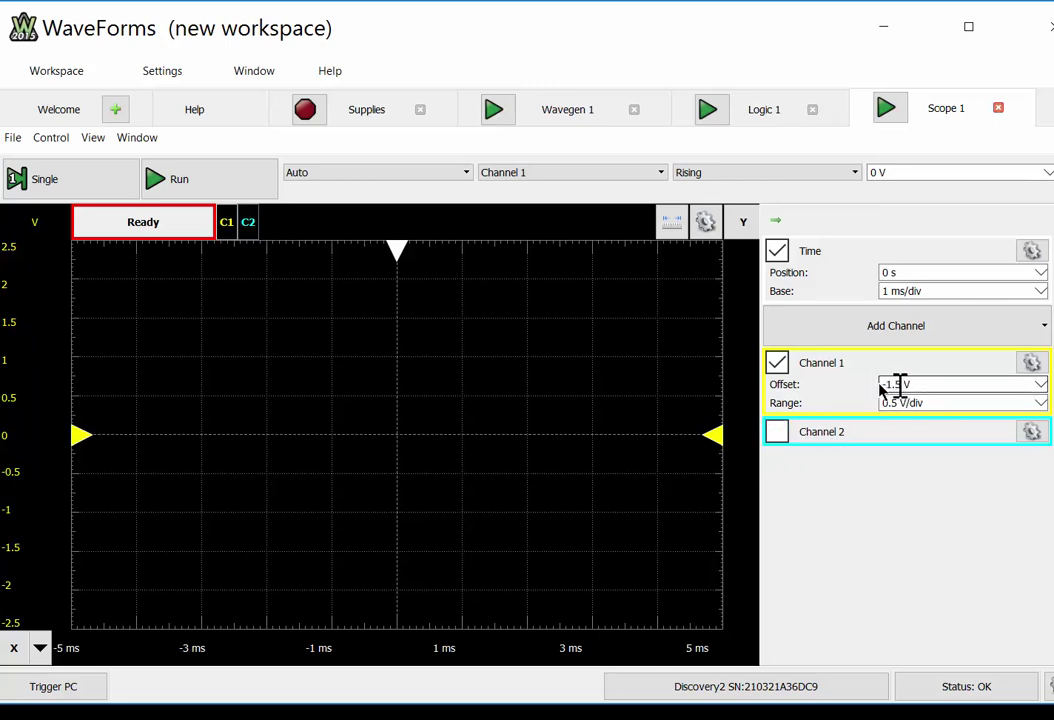
click(893, 403)
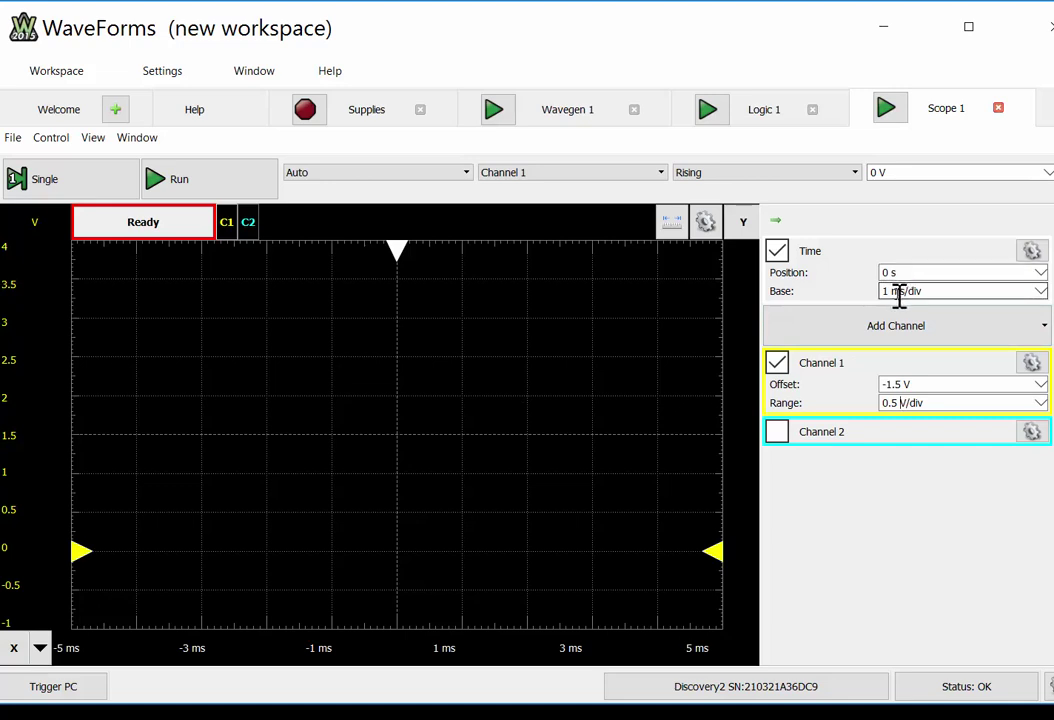
Step: Set the scope time base to 0.5 us/div, and run and stop an acquisition of the idle clock signal
click(1040, 291)
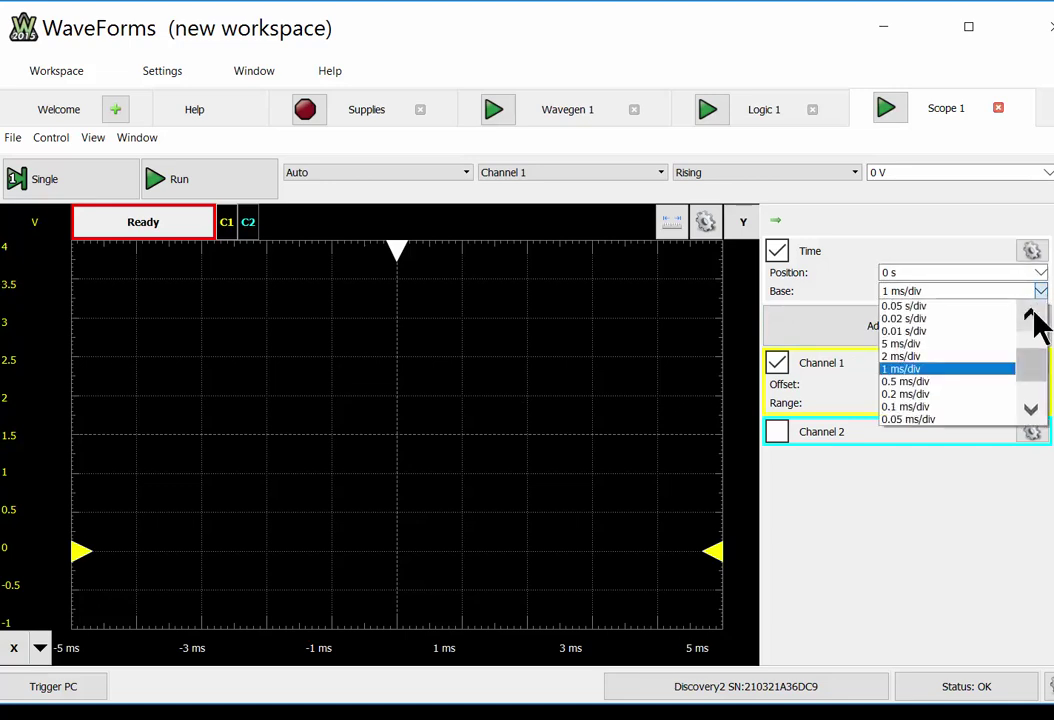
drag(1042, 358, 1038, 376)
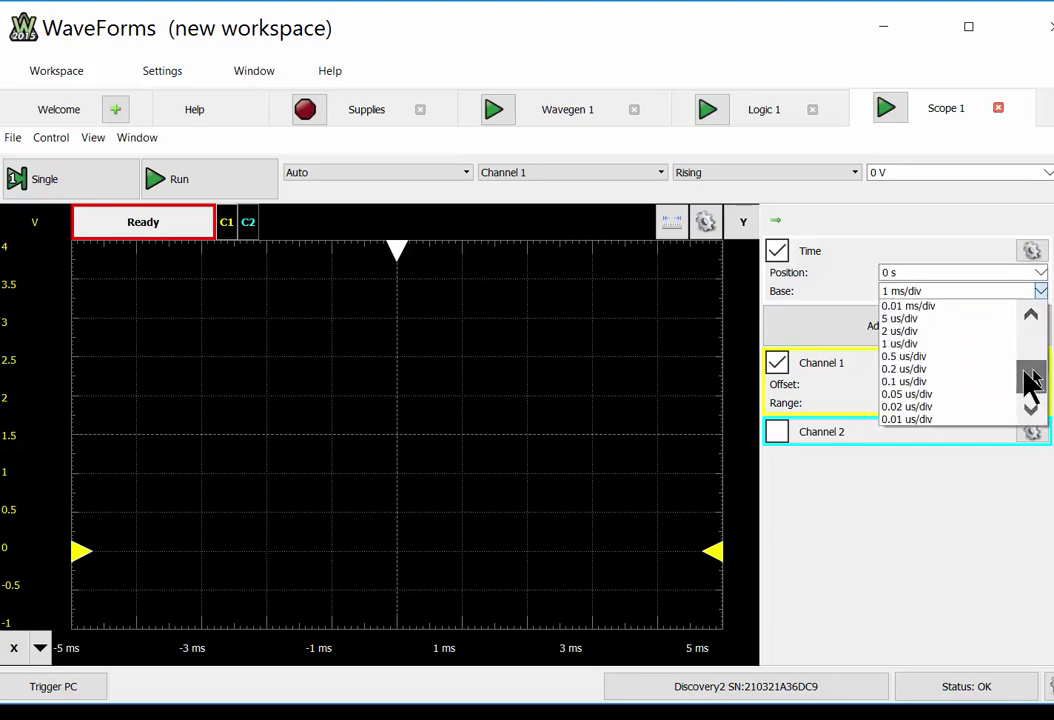
click(920, 359)
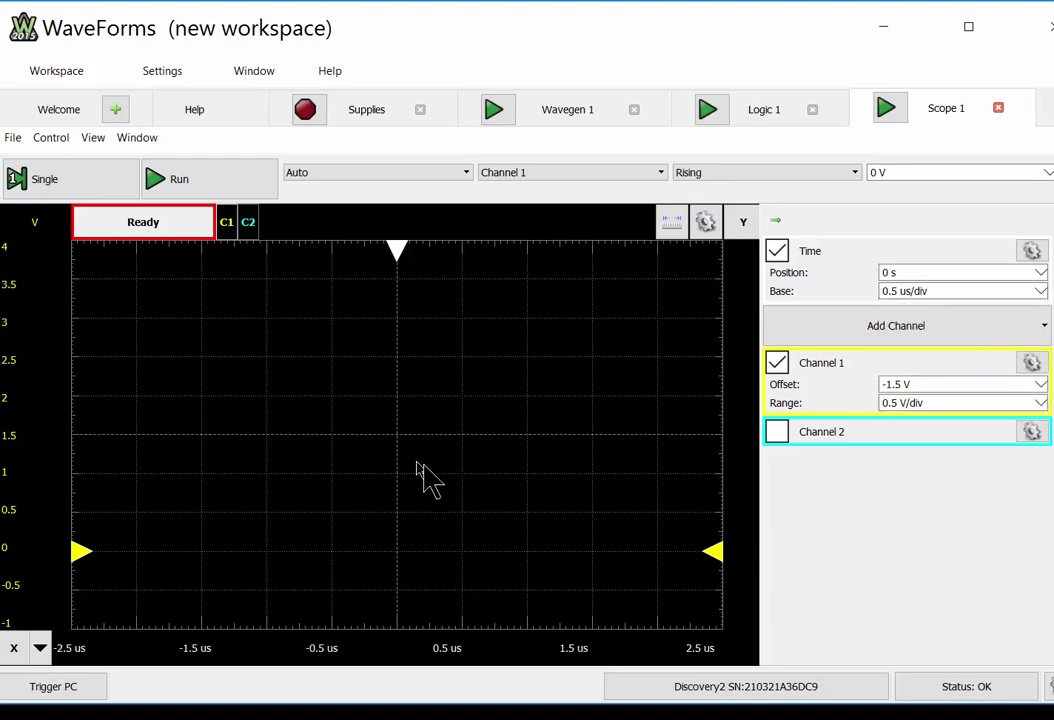
click(169, 182)
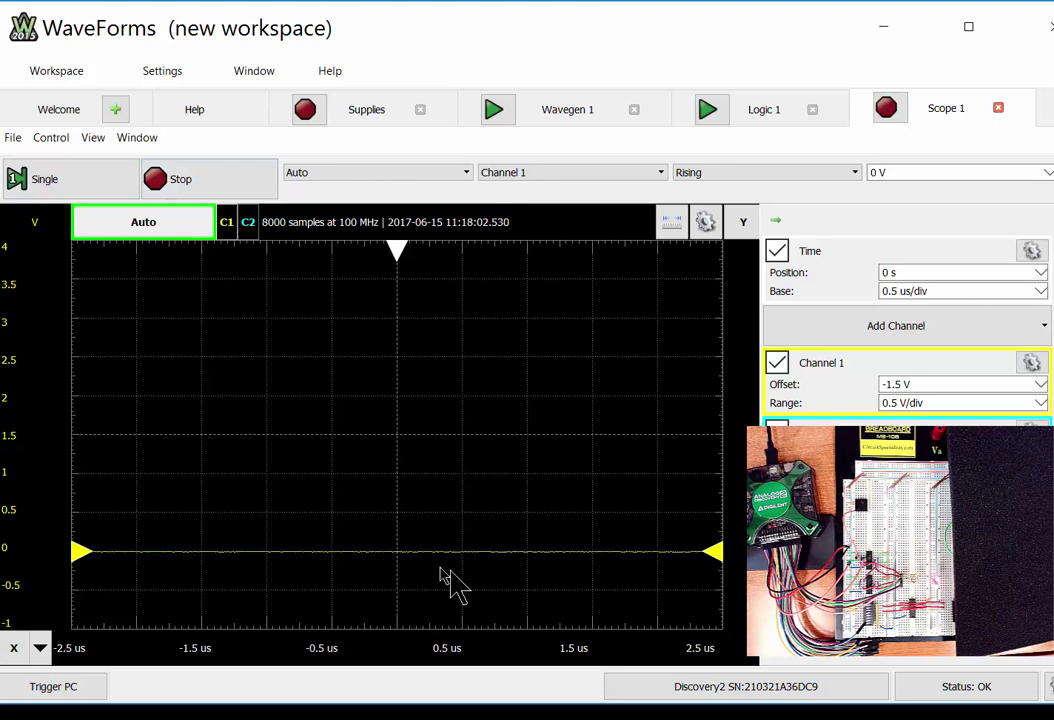
click(218, 181)
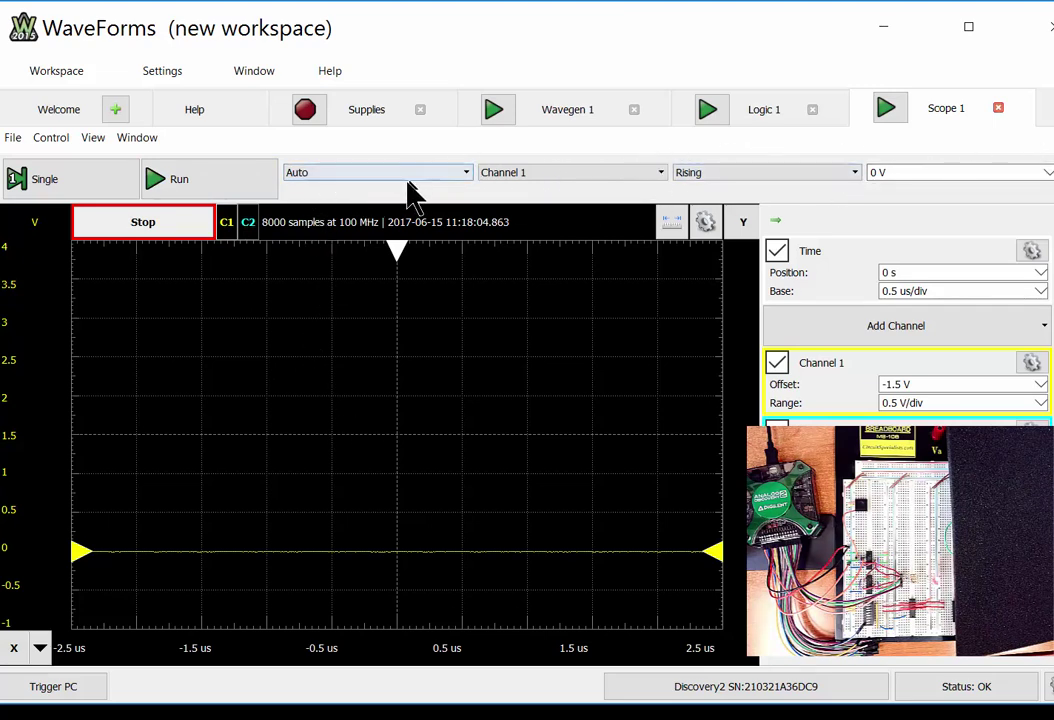
Step: Set the scope trigger mode to Normal with a trigger level of 1.7 V
click(468, 172)
click(340, 212)
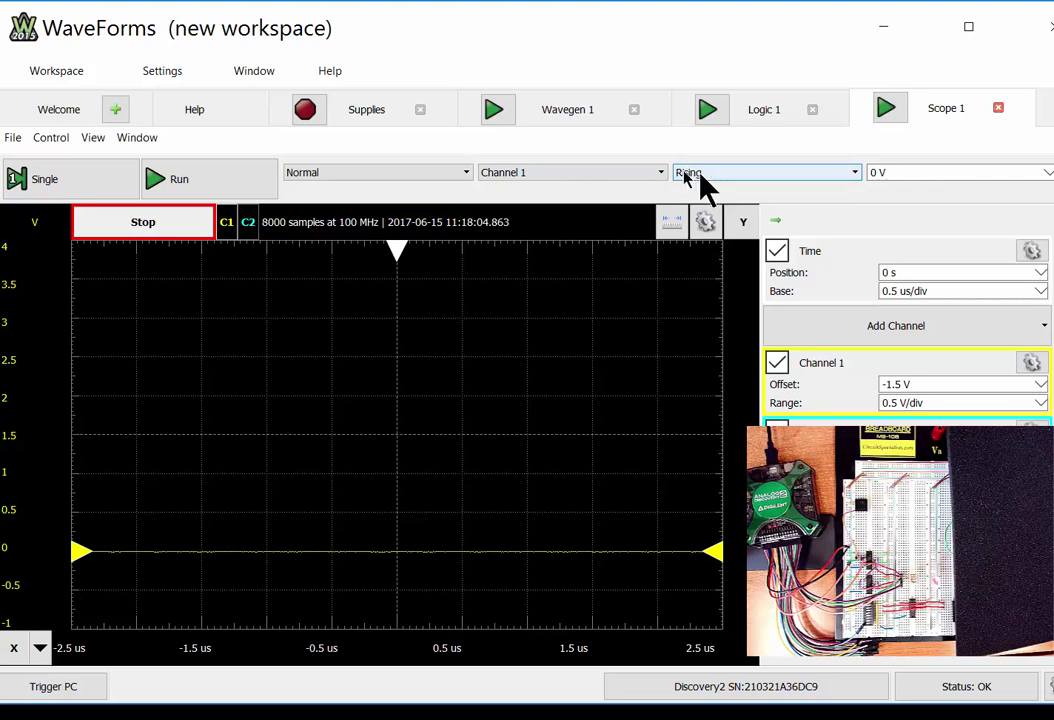
text(1.7)
key(Return)
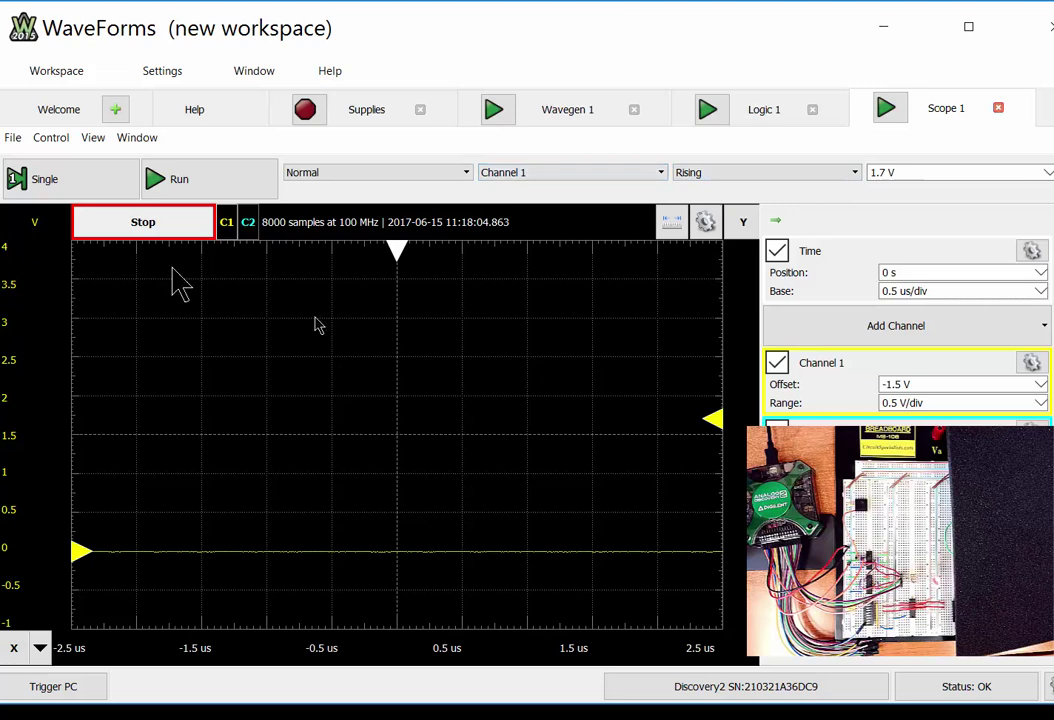
Step: Take repeated single-shot scope captures of the rising clock edge on Channel 1 as the breadboard's mechanical switch is operated
click(100, 184)
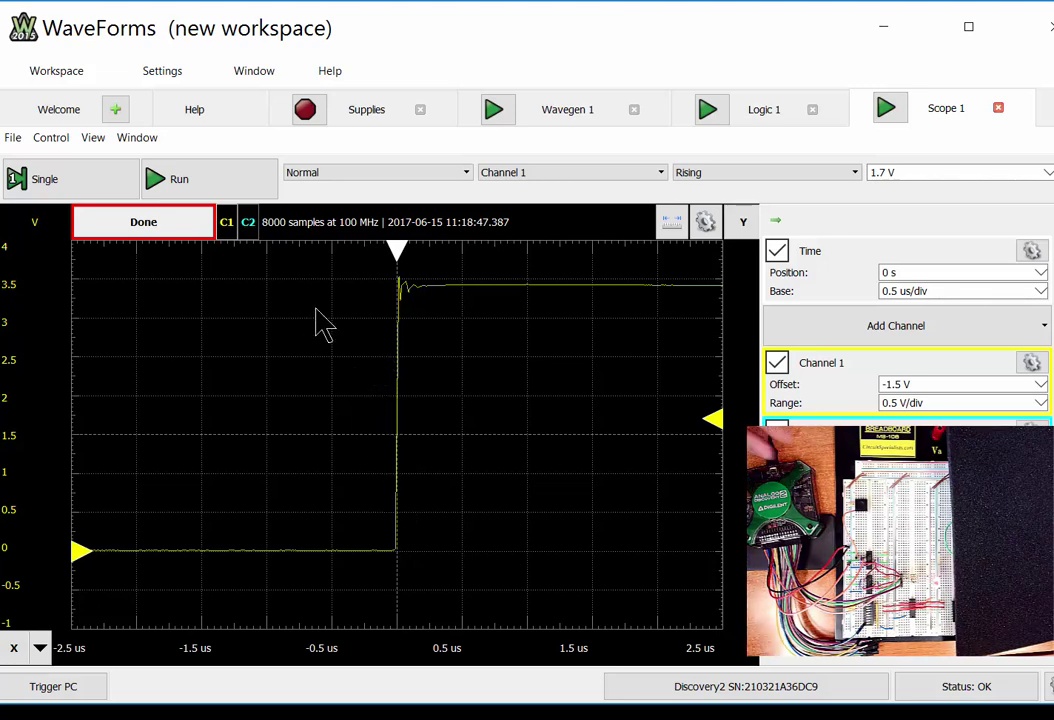
click(97, 193)
click(97, 193)
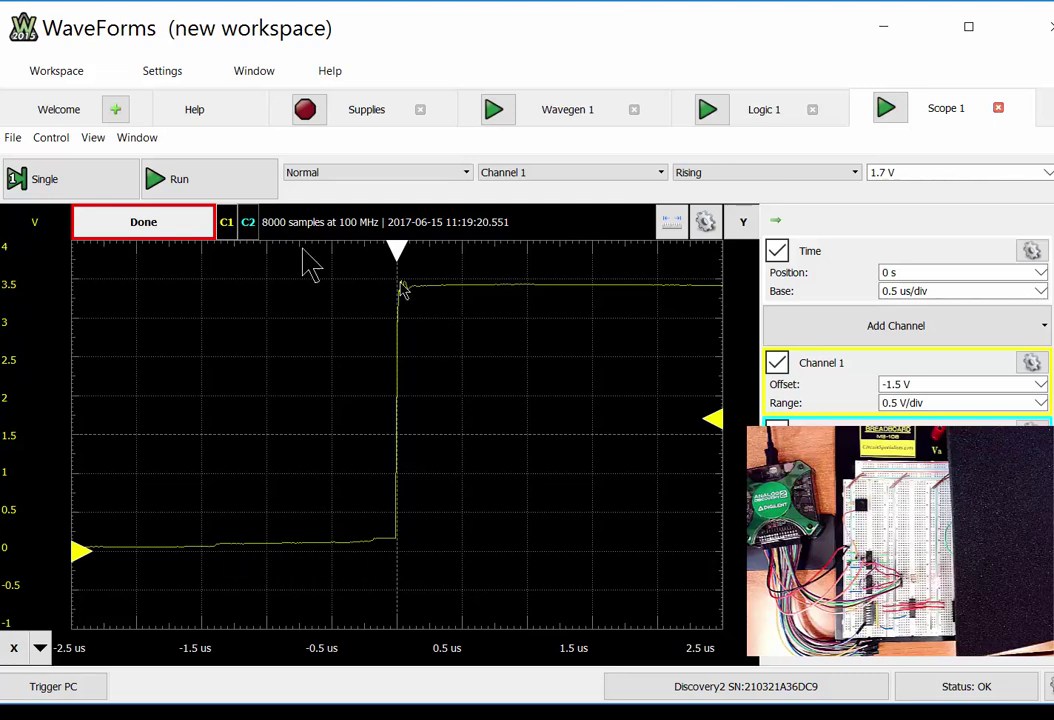
click(78, 180)
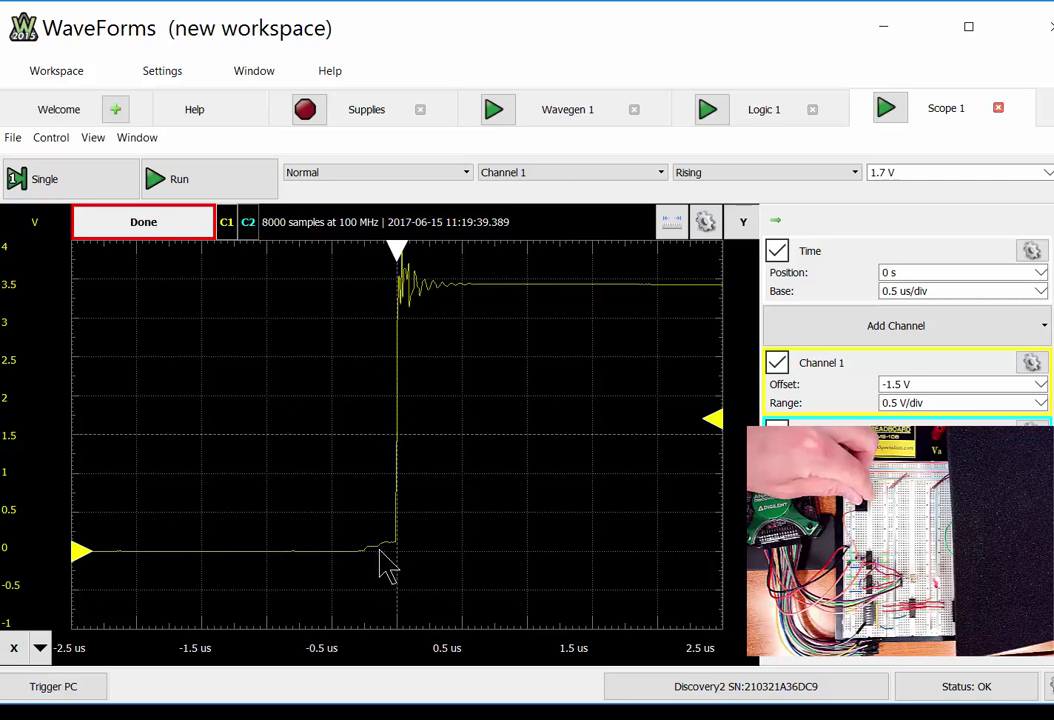
click(84, 184)
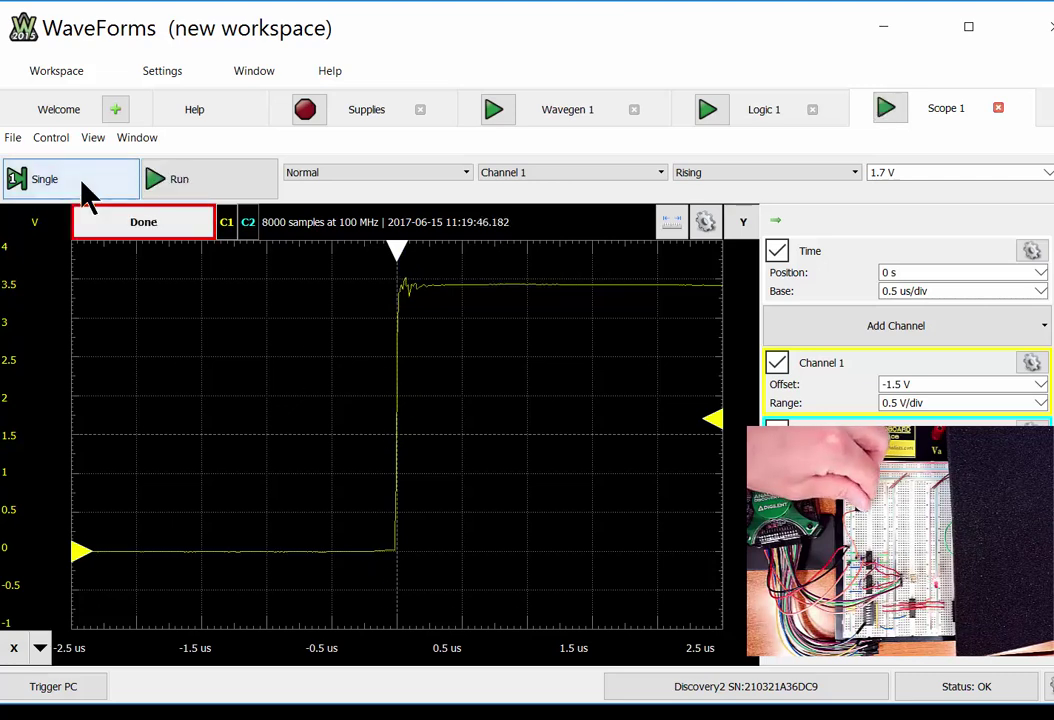
click(84, 184)
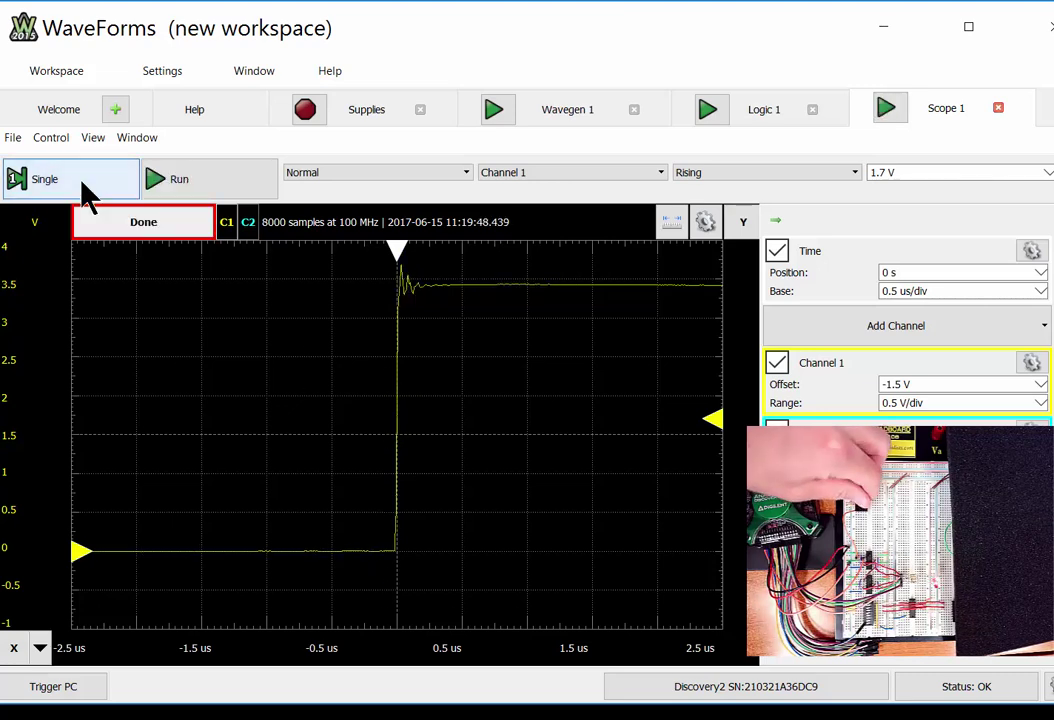
click(84, 184)
click(84, 184)
click(84, 184)
click(84, 184)
click(84, 184)
click(84, 184)
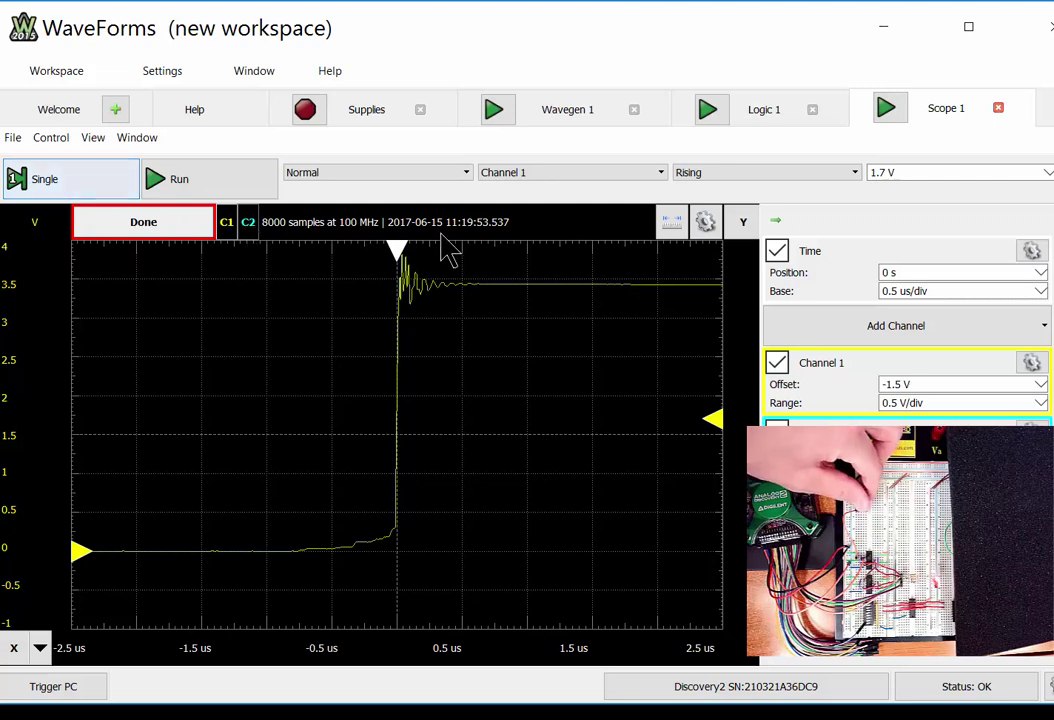
click(84, 180)
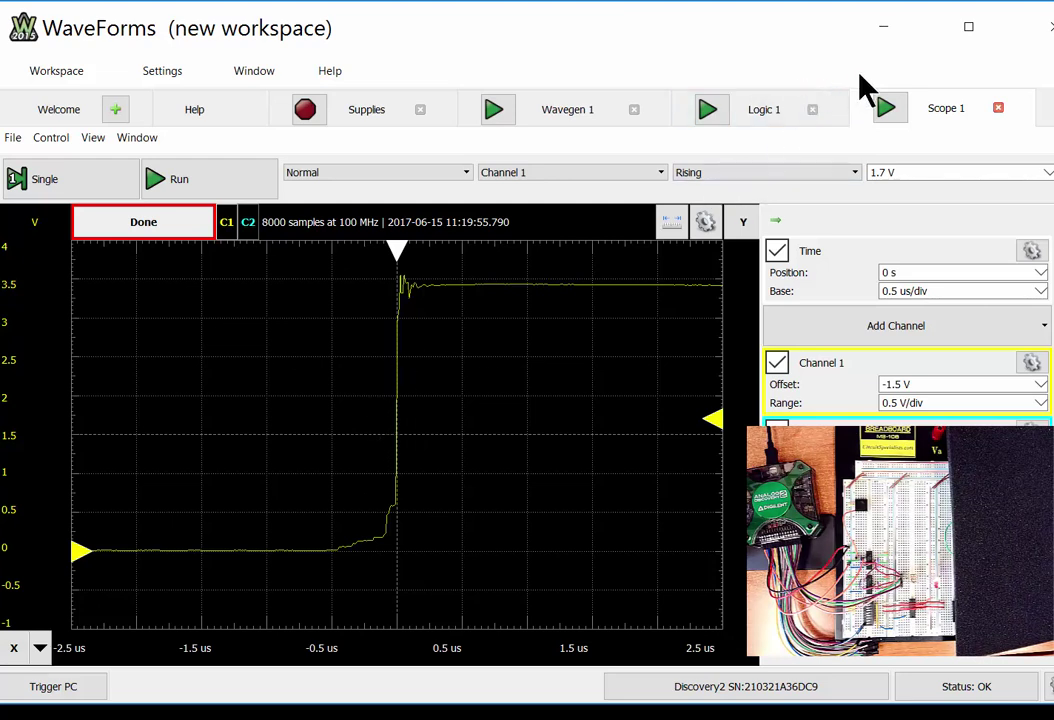
click(88, 200)
click(88, 200)
click(88, 200)
click(88, 200)
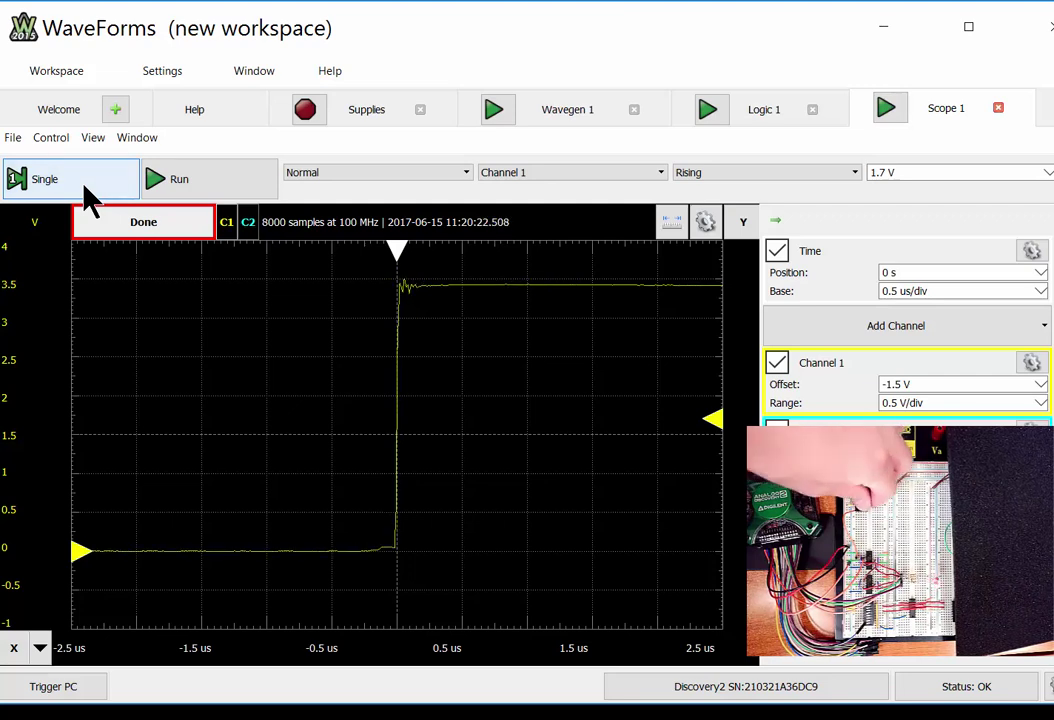
click(88, 200)
click(88, 200)
click(88, 200)
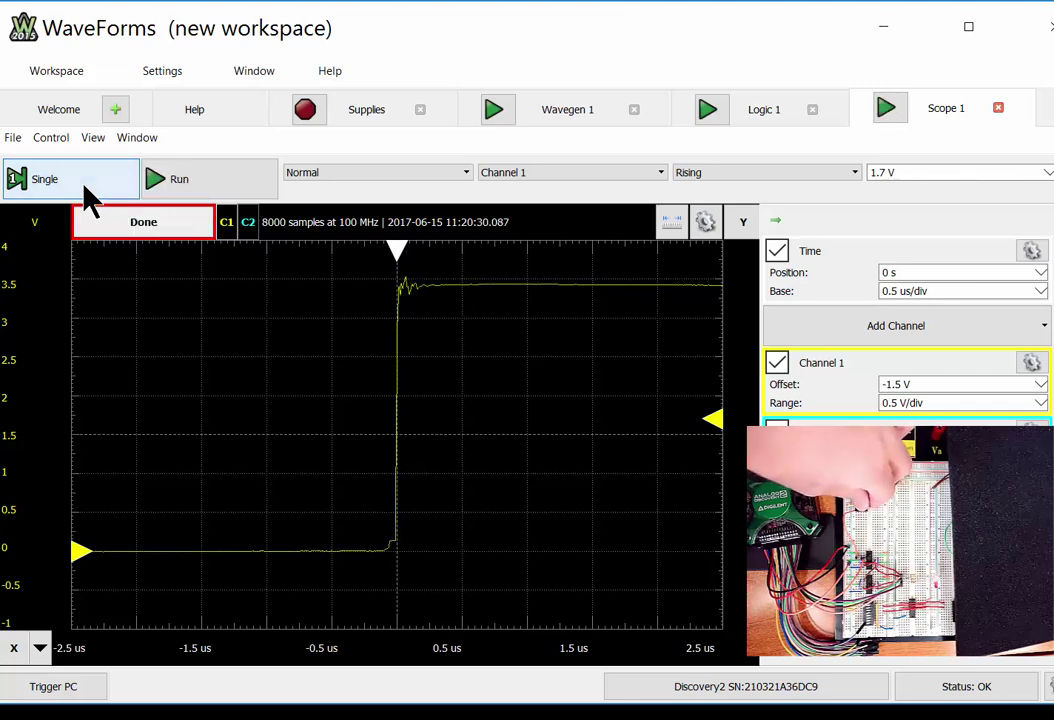
Step: Take one more single-shot scope capture of the switch's rising clock edge on Channel 1
click(84, 186)
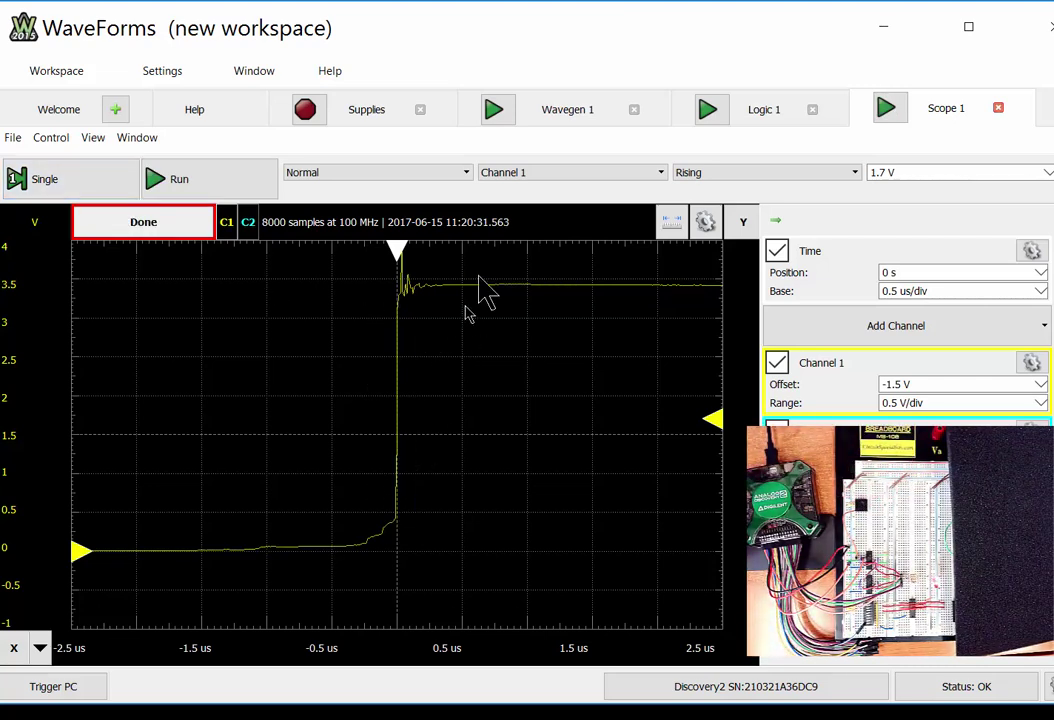
Step: Switch to Lab7.1.pdf in Adobe Acrobat and review Figure 7.6, the deliverable #3 instructions and the NAND-debounce circuit in Figure 7.7
click(883, 26)
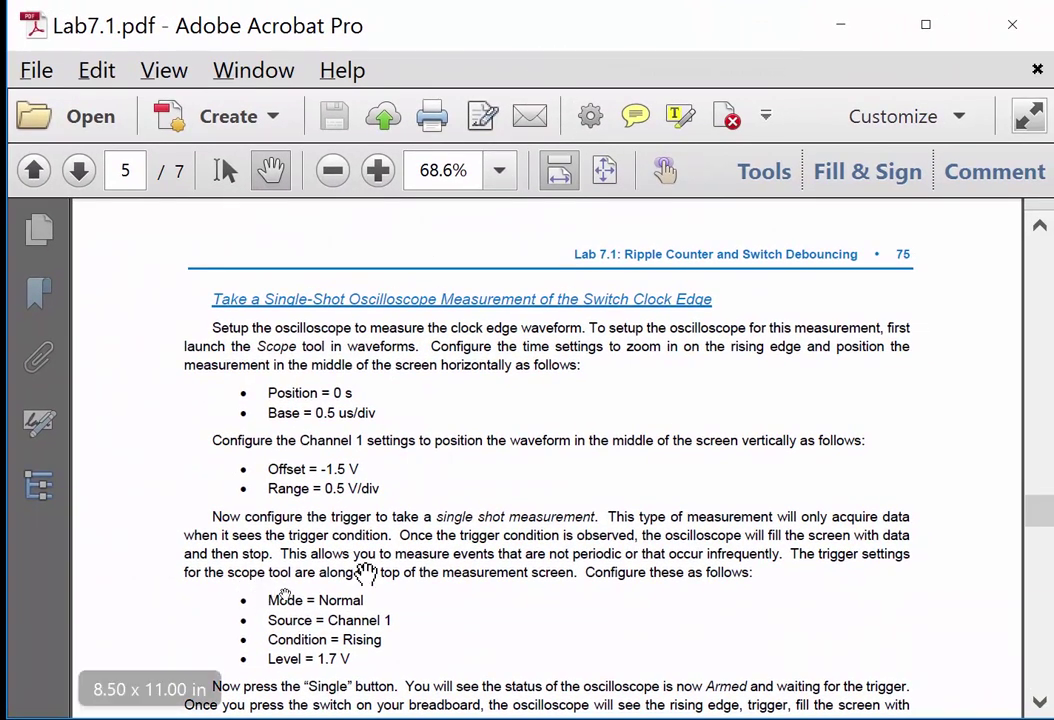
scroll(430, 535, down, 8)
scroll(430, 535, down, 2)
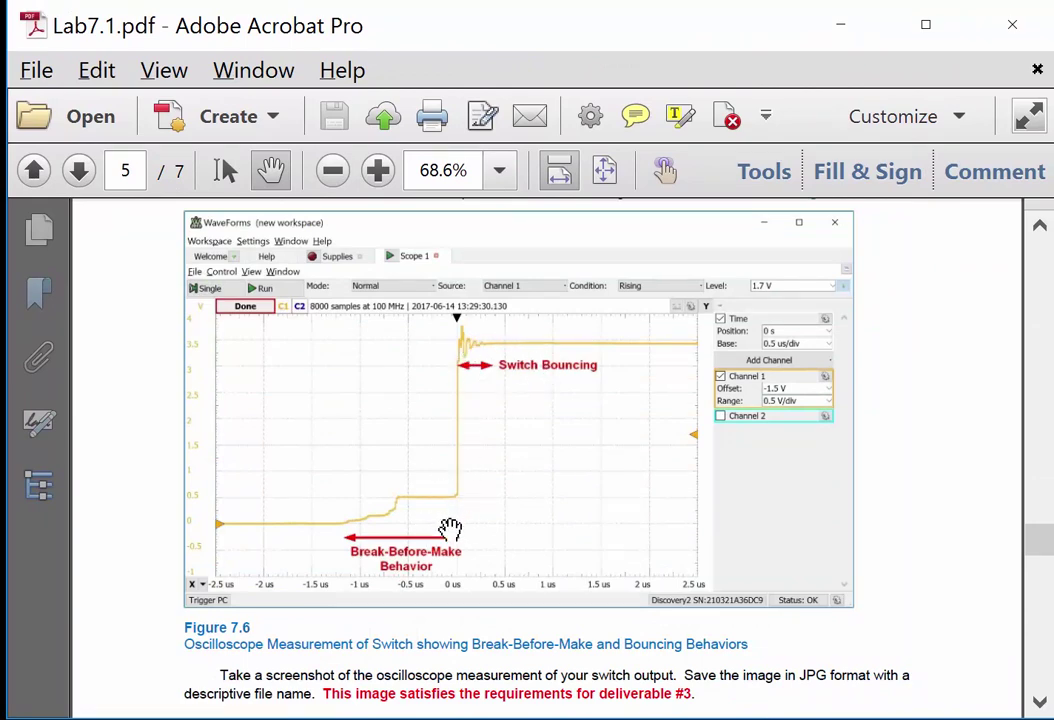
scroll(450, 528, down, 7)
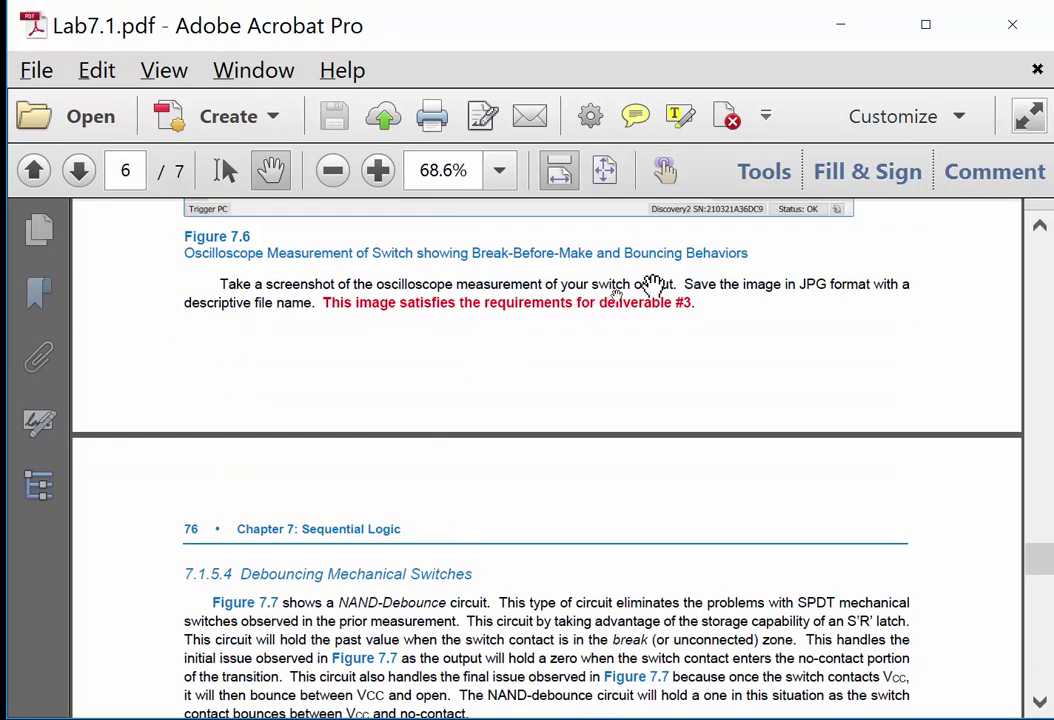
scroll(645, 287, up, 5)
scroll(493, 545, down, 1)
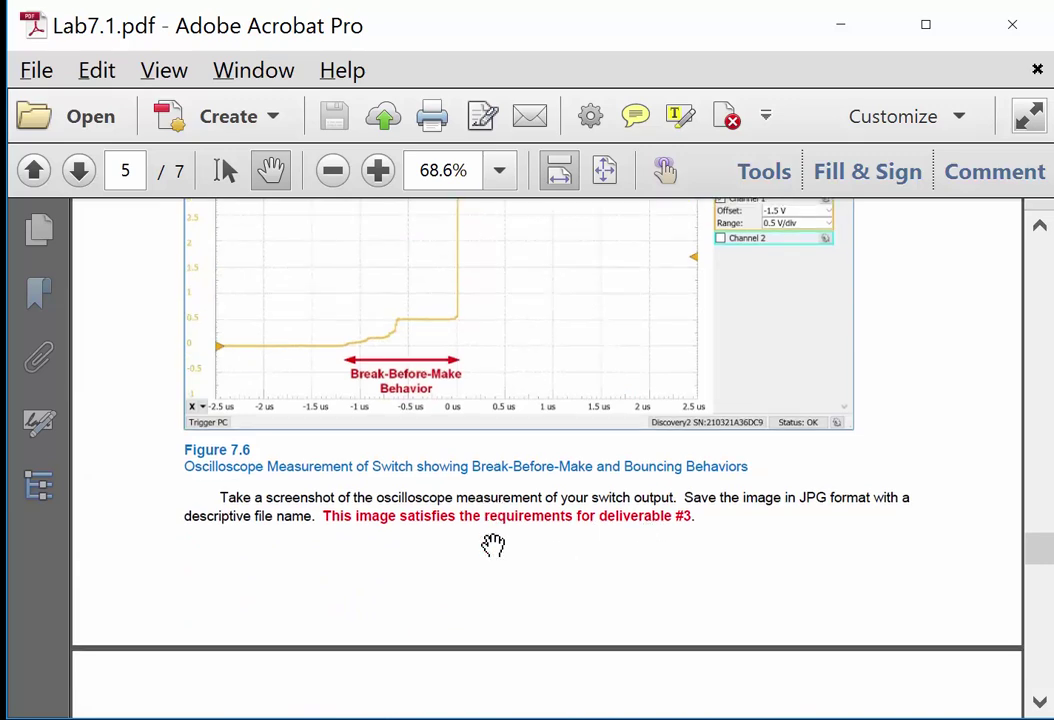
scroll(493, 545, down, 12)
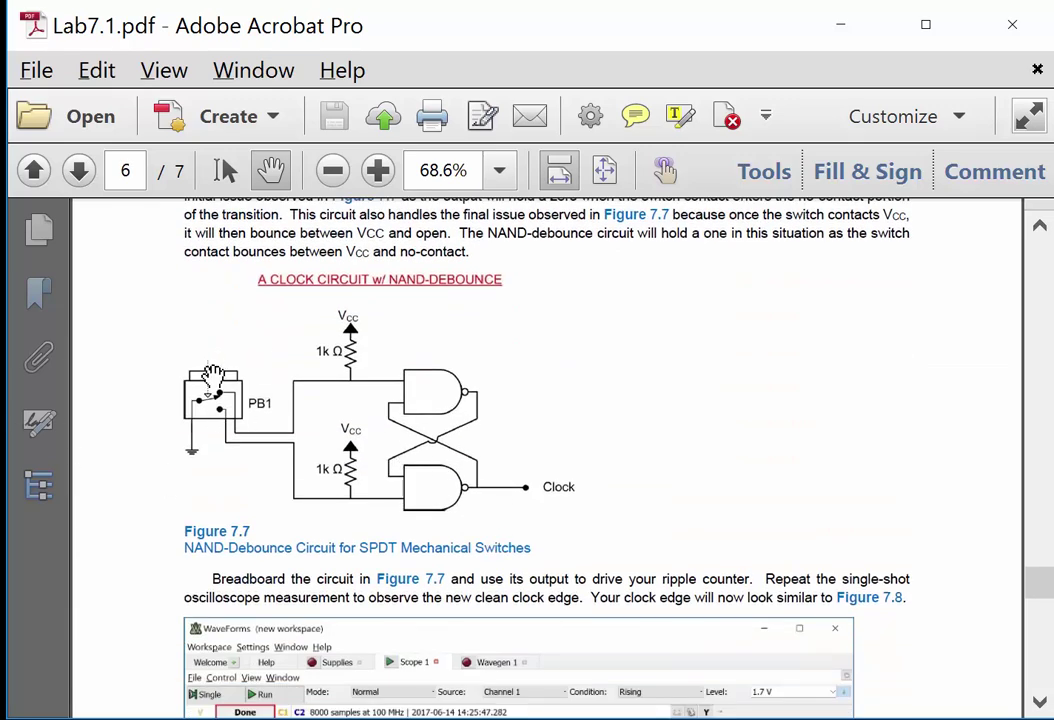